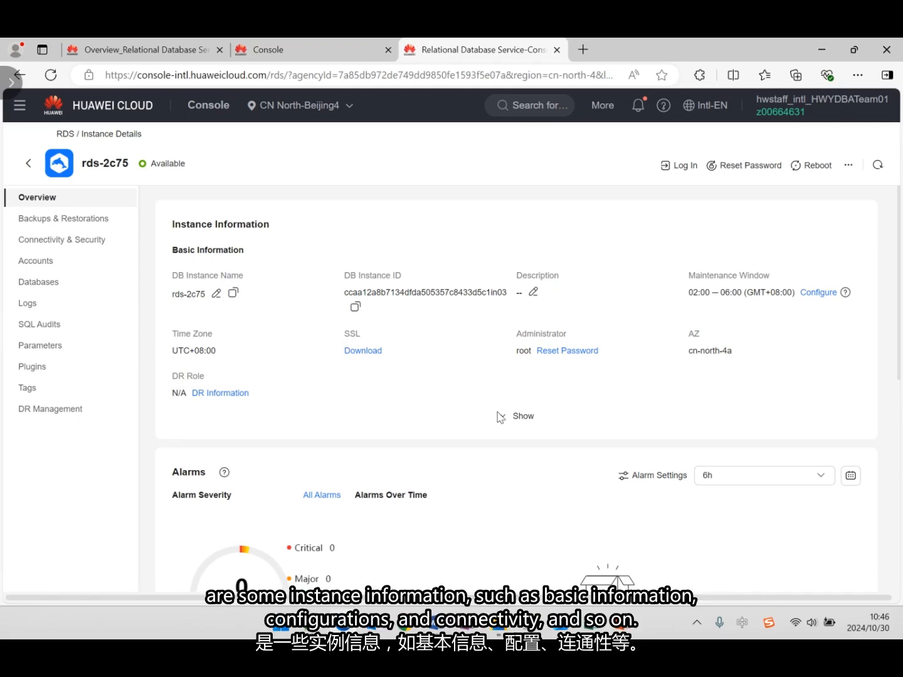
Step: Expand the full instance information of rds-2c75 and review its configurations, connectivity and billing details
left_click(518, 417)
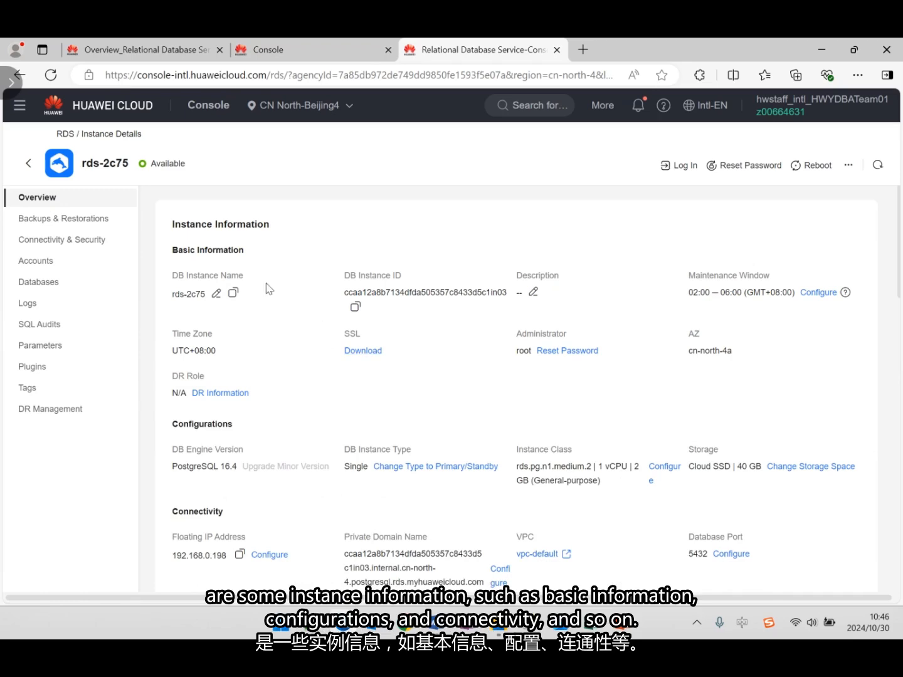
scroll(268, 384, "down", 3)
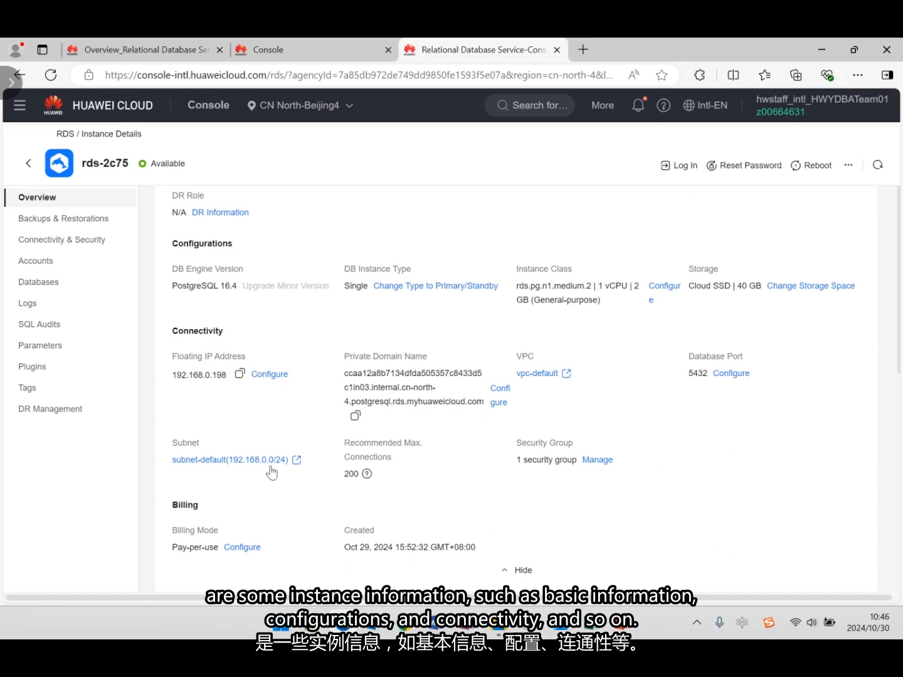
scroll(339, 448, "up", 2)
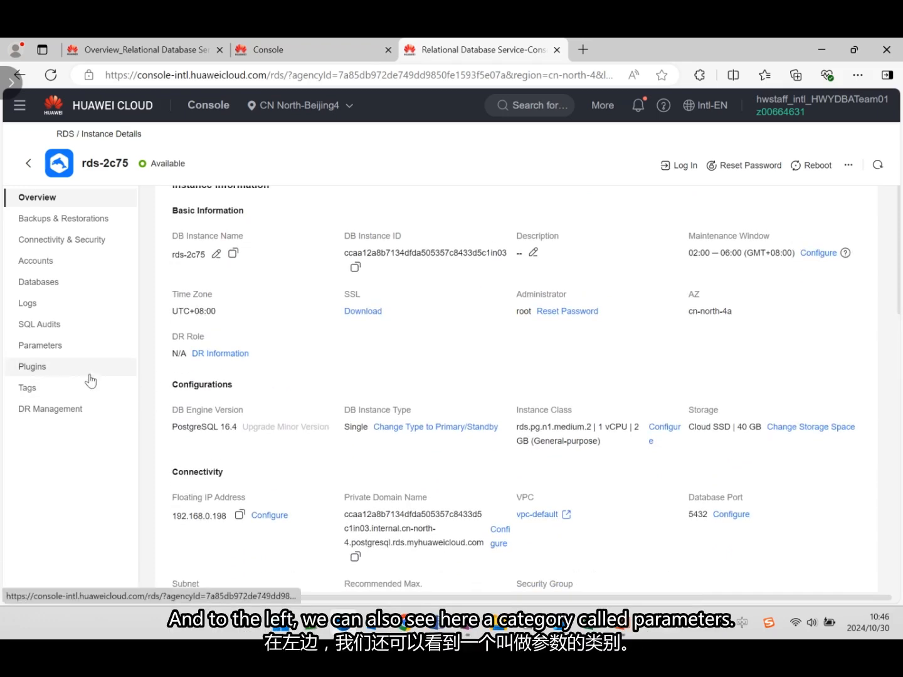
Step: Set the auth_delay.milliseconds parameter of the rds-2c75 instance to 3001 and save the modification
left_click(49, 348)
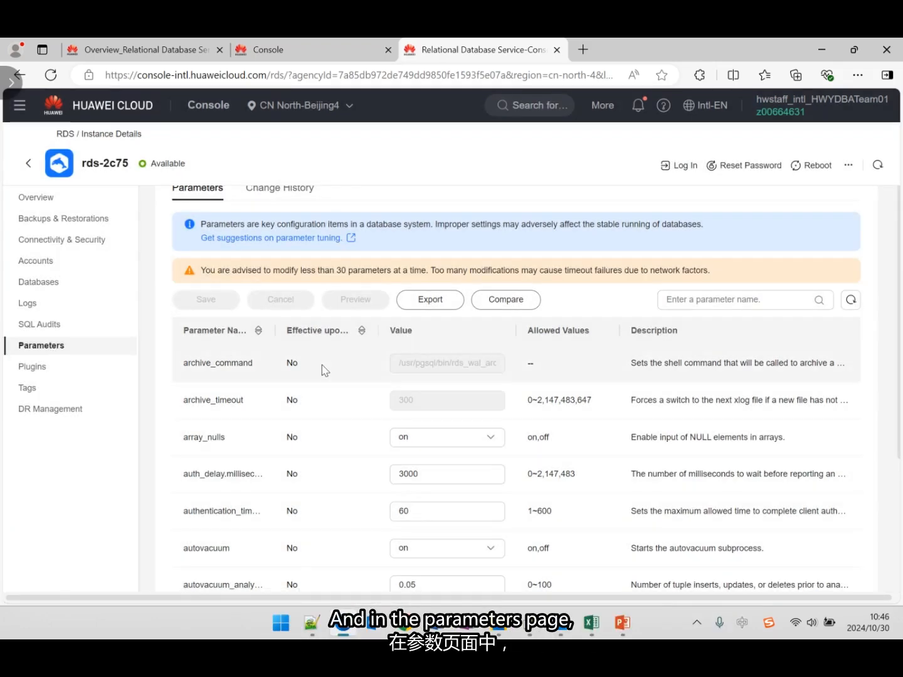
scroll(424, 468, "down", 1)
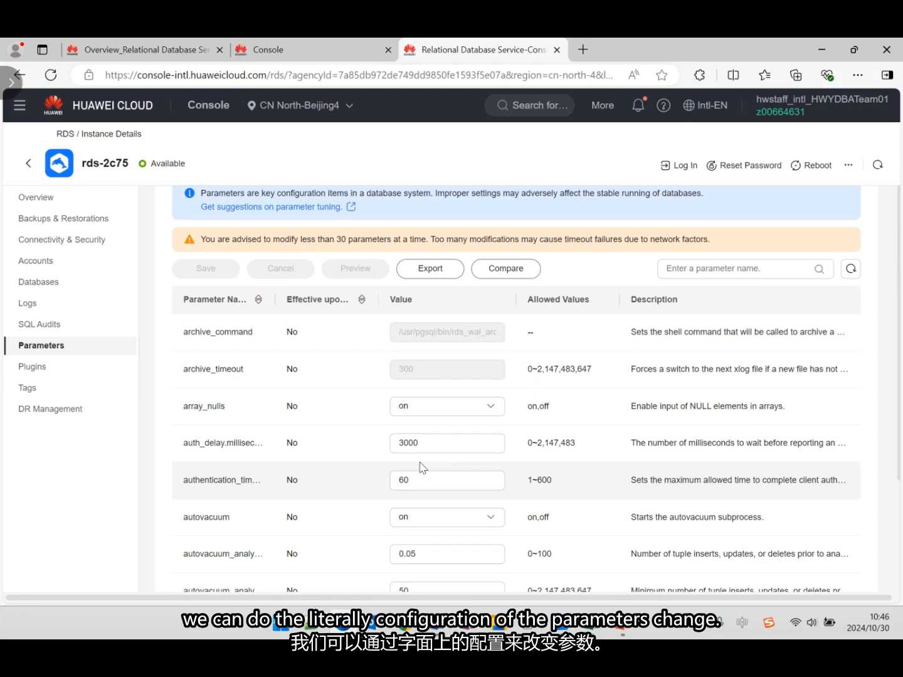
left_click(703, 270)
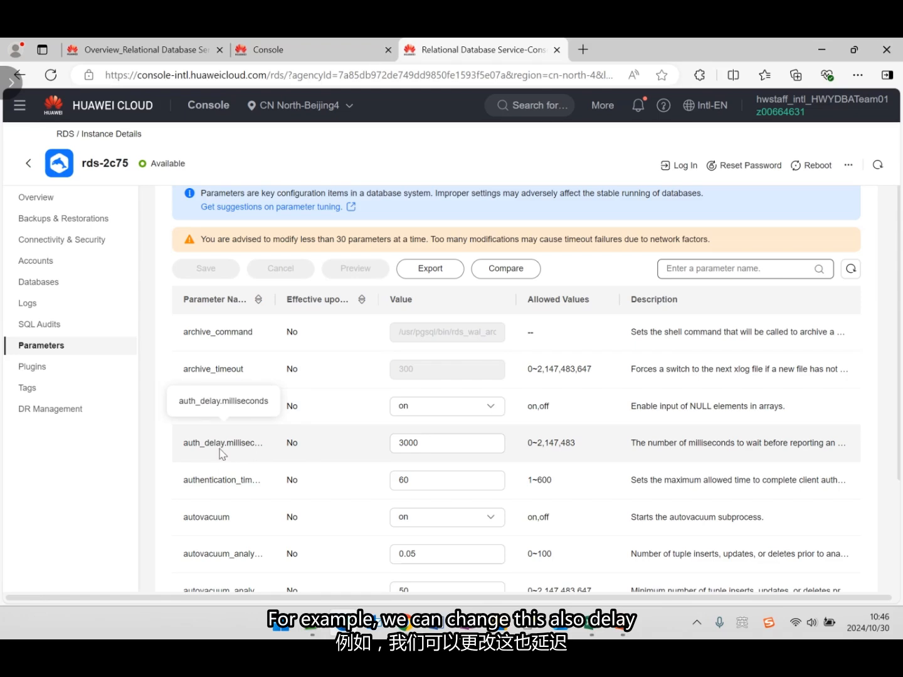
left_click(442, 443)
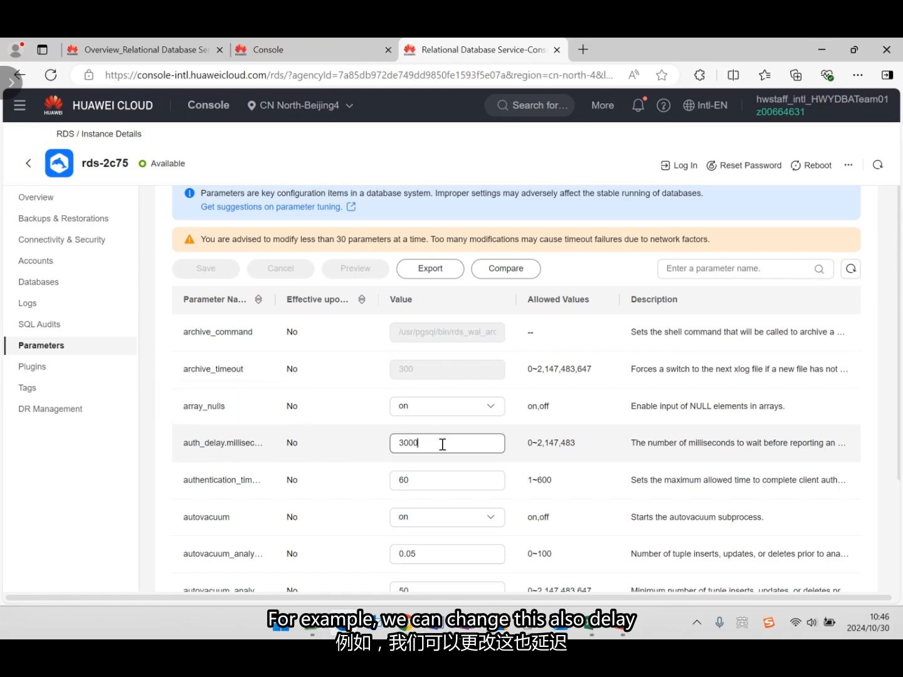
key("BackSpace")
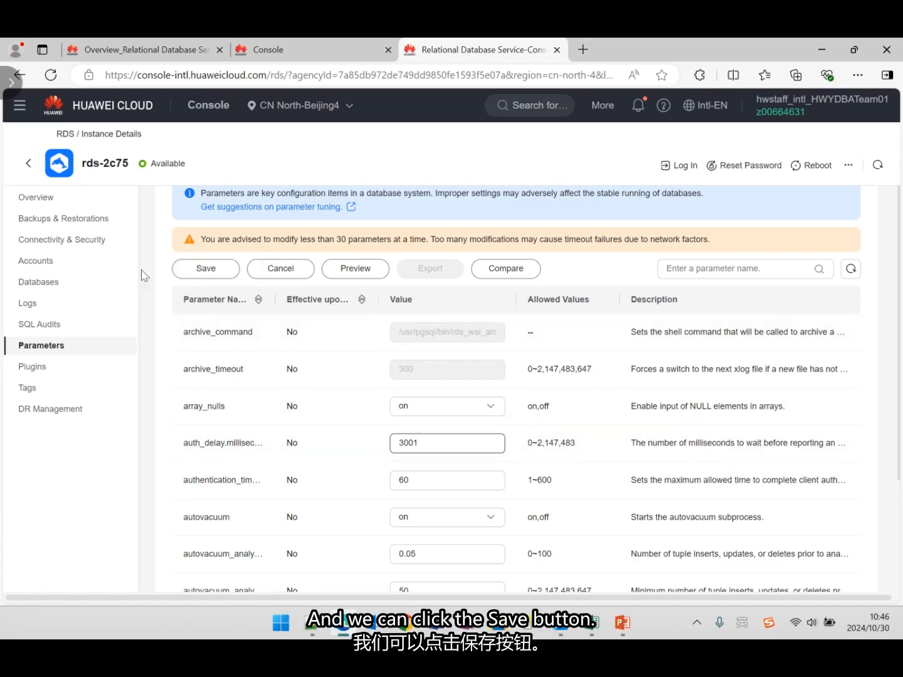
left_click(195, 270)
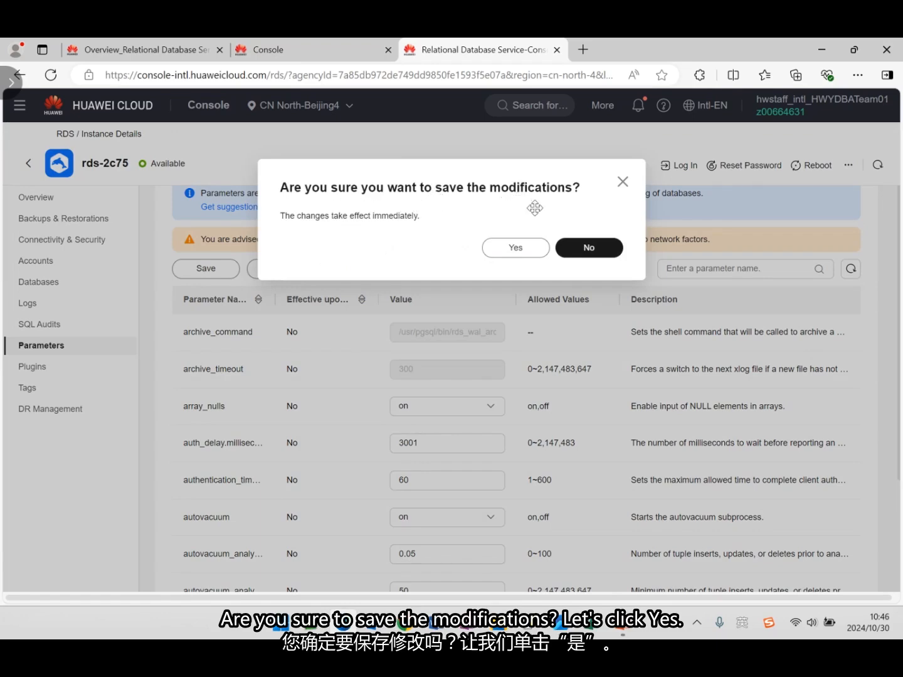
left_click(506, 252)
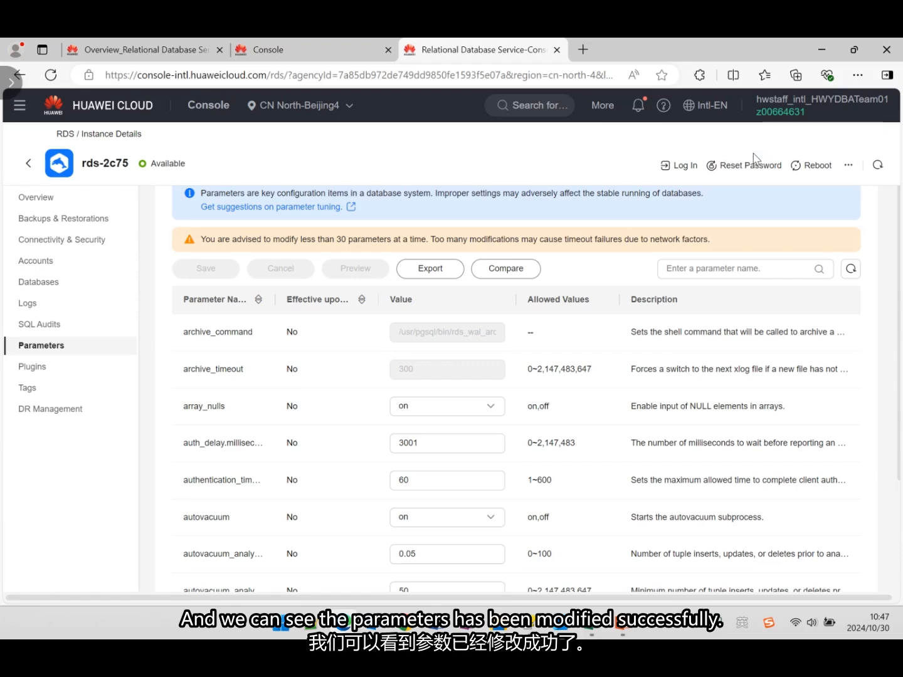
Step: Open the change of DB instance type to Primary/Standby from the instance's expanded overview configurations
left_click(53, 200)
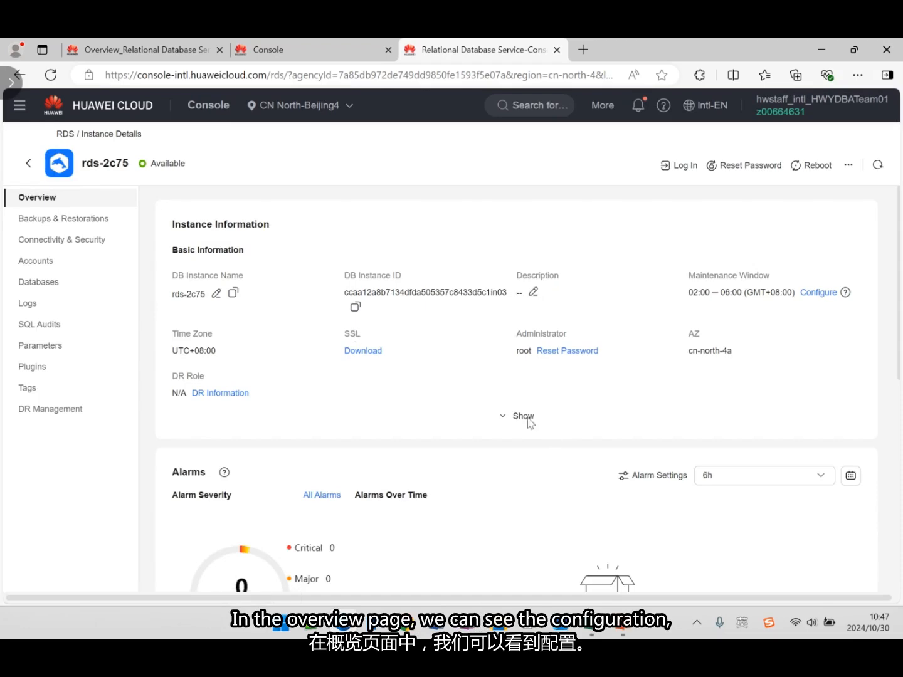
left_click(528, 421)
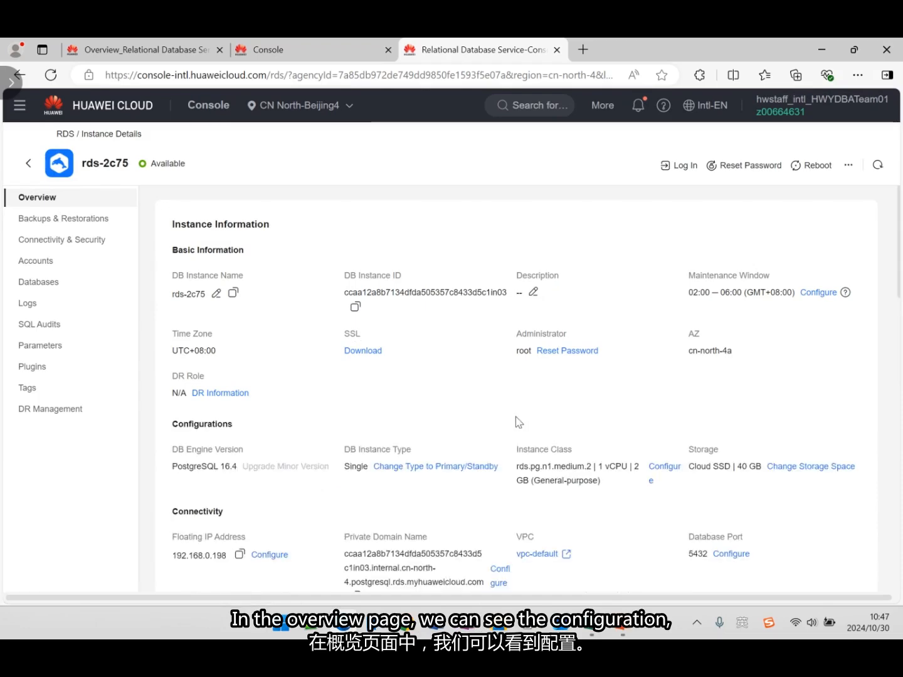
scroll(446, 459, "down", 2)
scroll(446, 459, "down", 1)
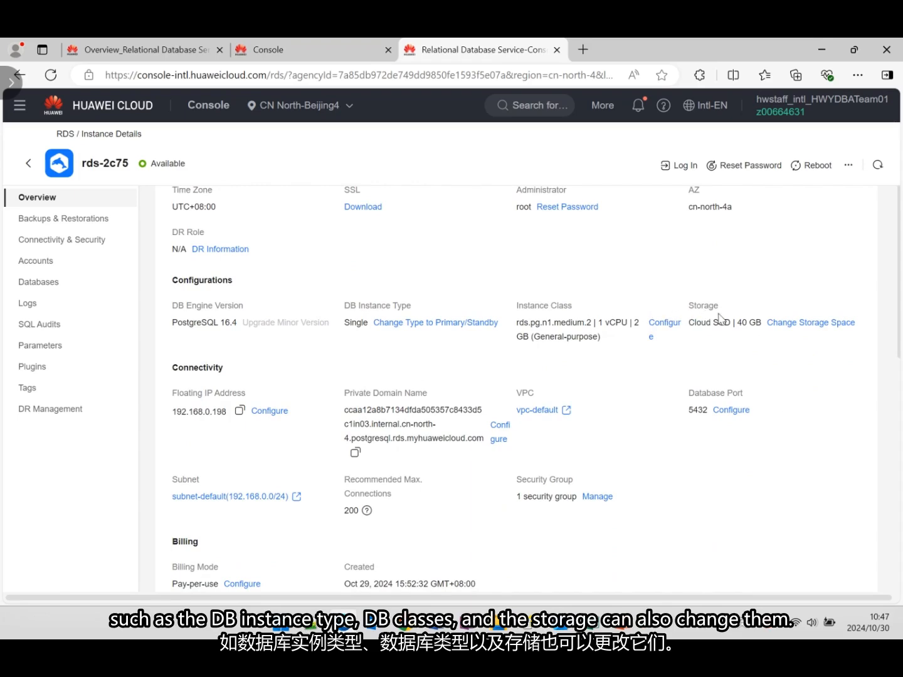
left_click(418, 323)
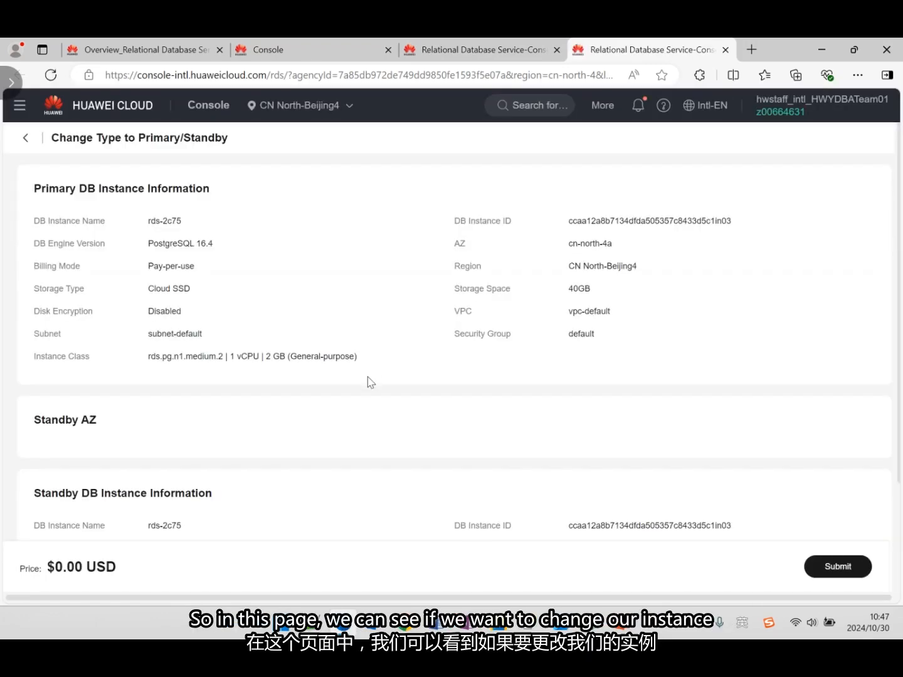
Step: Choose cn-north-4c as the standby AZ, compare the primary and standby instance information, and submit the type change
scroll(368, 377, "down", 2)
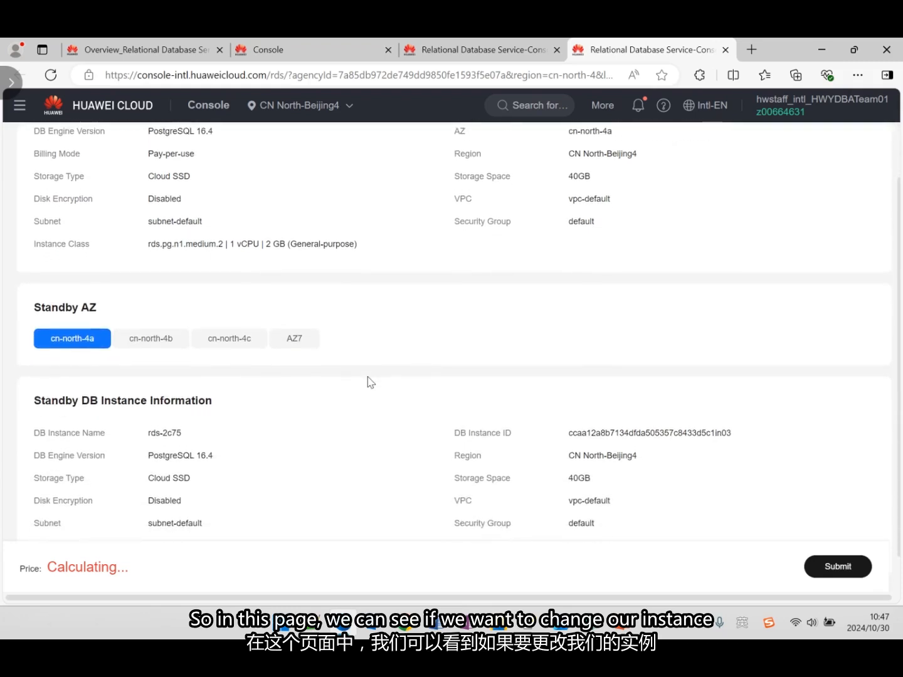
scroll(370, 382, "down", 1)
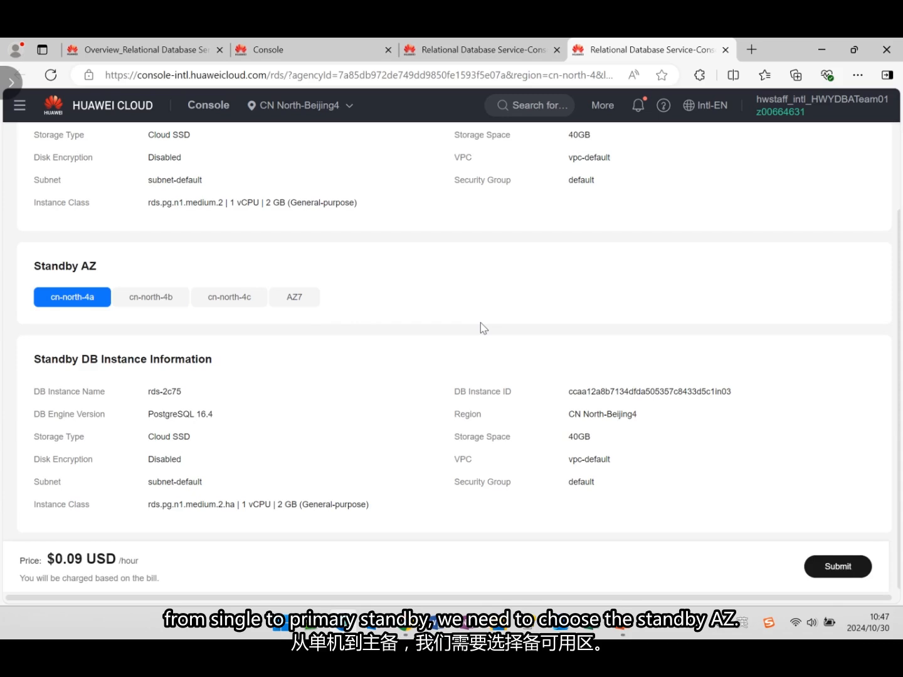
scroll(276, 326, "up", 3)
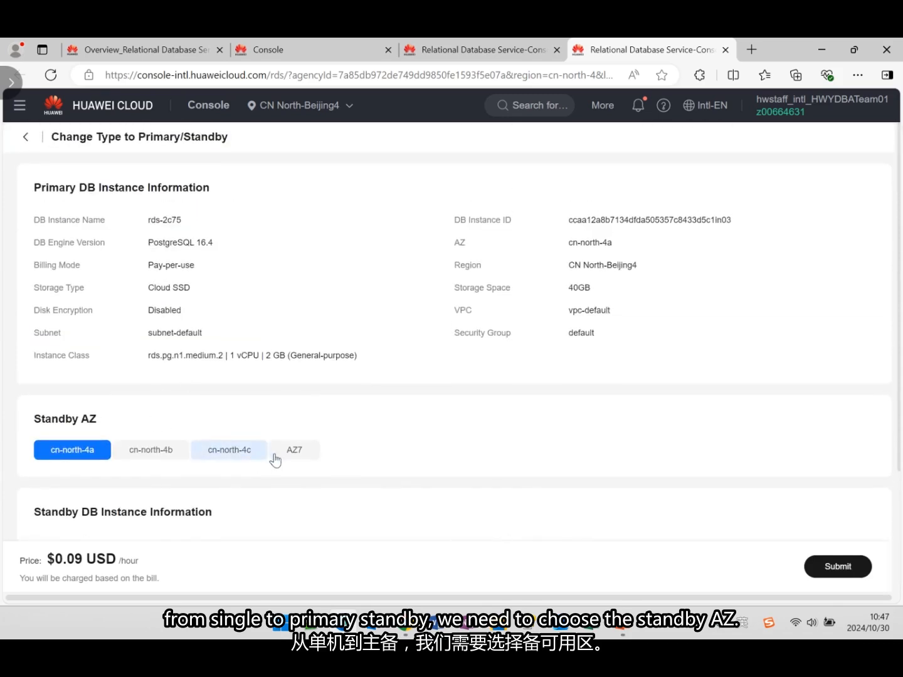
left_click(221, 456)
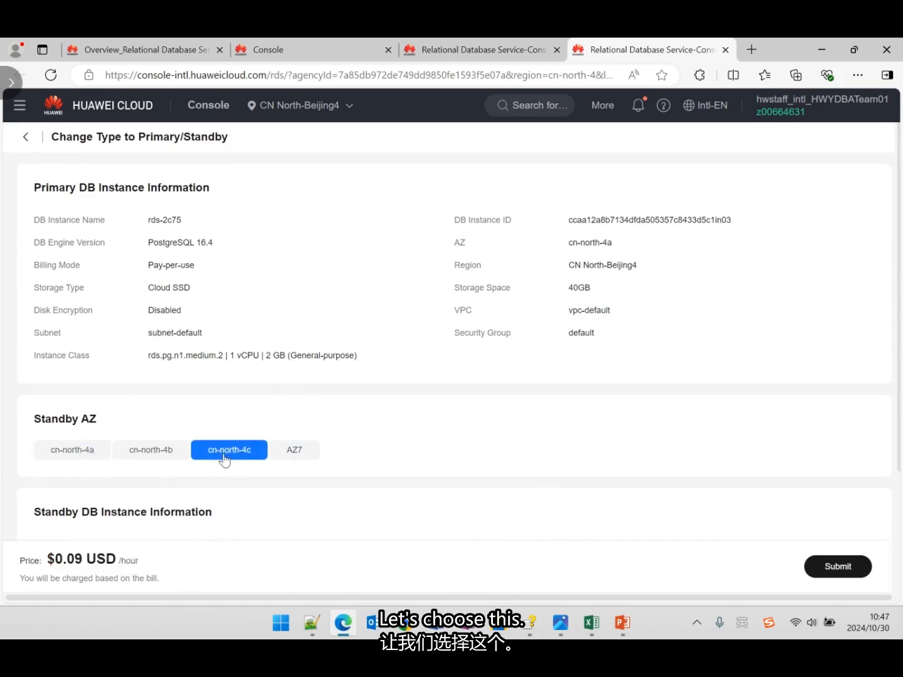
scroll(223, 460, "down", 3)
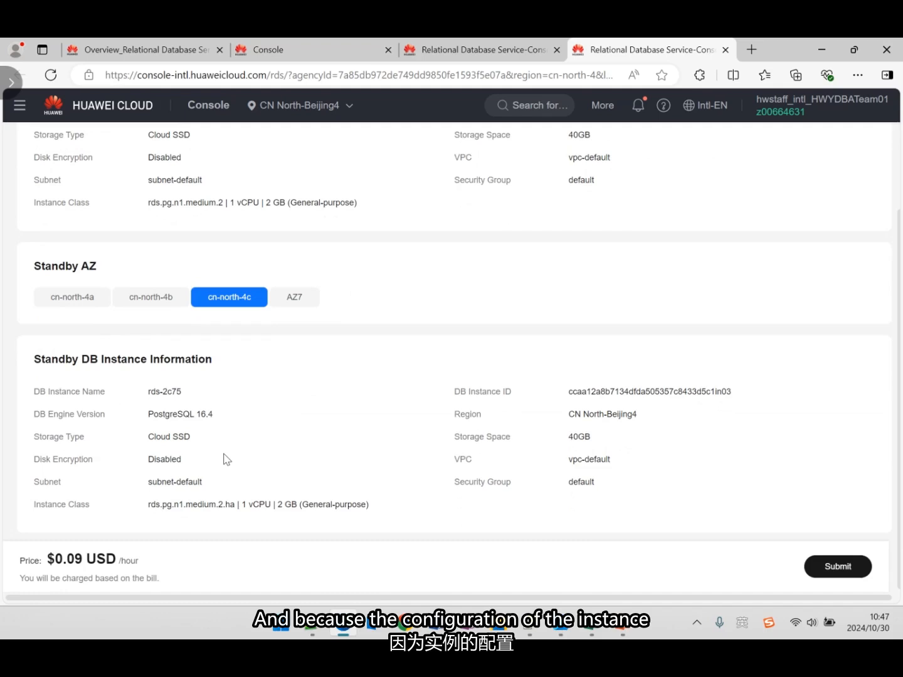
scroll(224, 461, "up", 3)
scroll(223, 461, "down", 3)
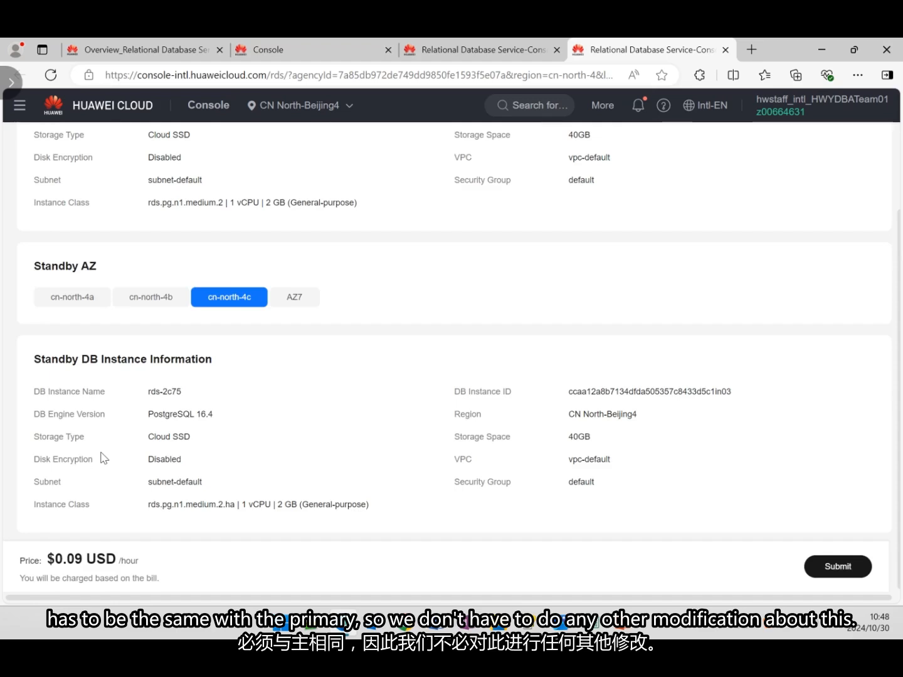
scroll(102, 458, "up", 3)
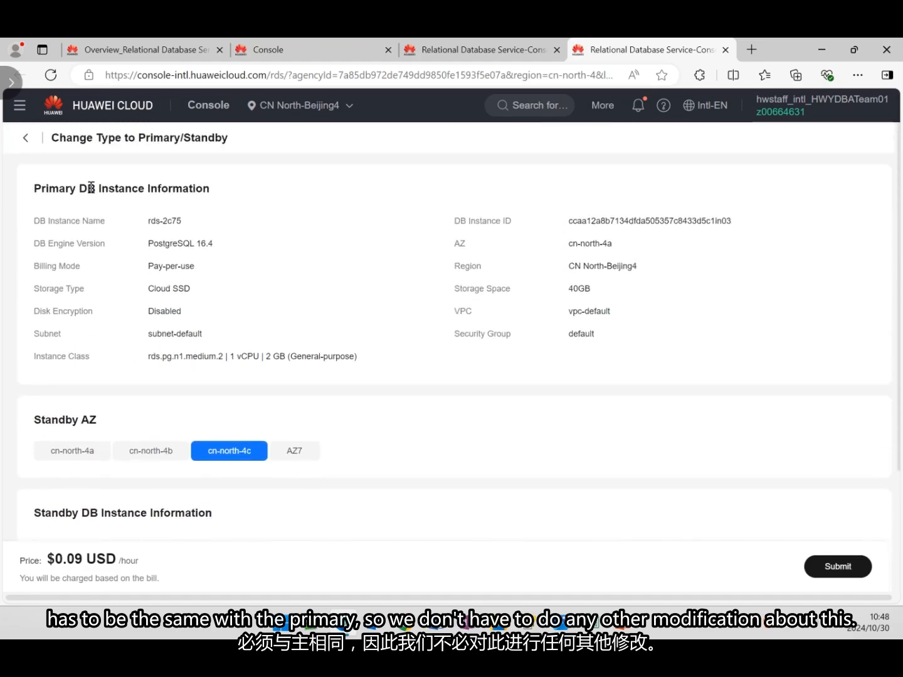
scroll(189, 202, "down", 3)
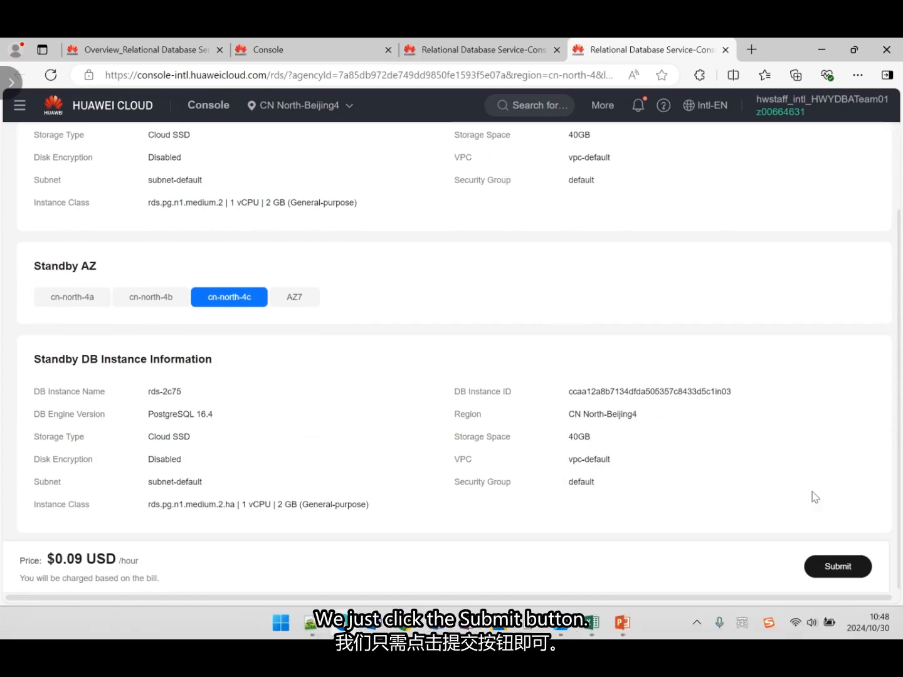
left_click(832, 567)
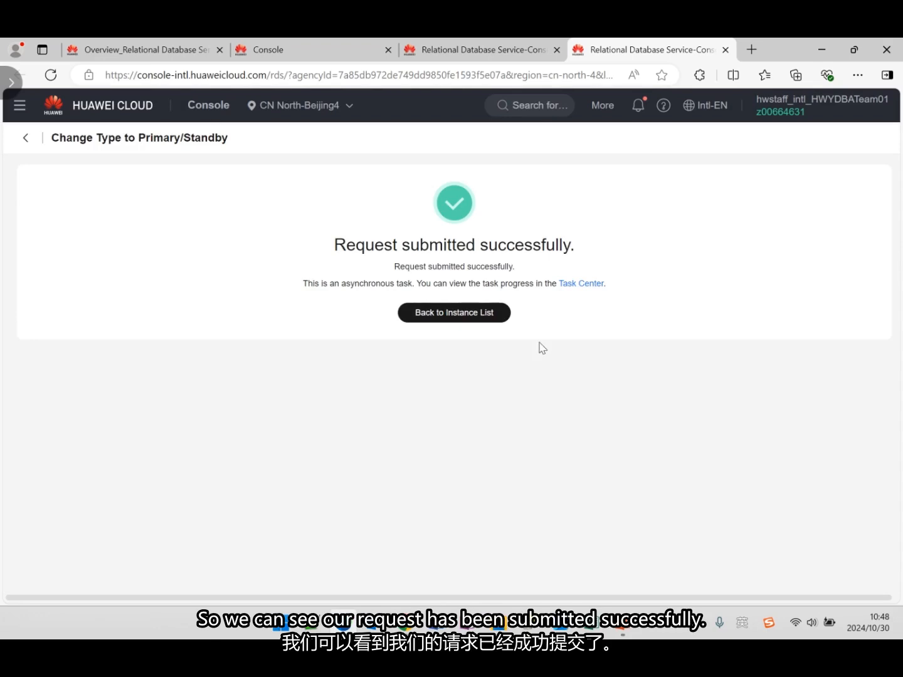
Step: Return to the instance list and widen the Status column to check the status of rds-2c75
left_click(455, 313)
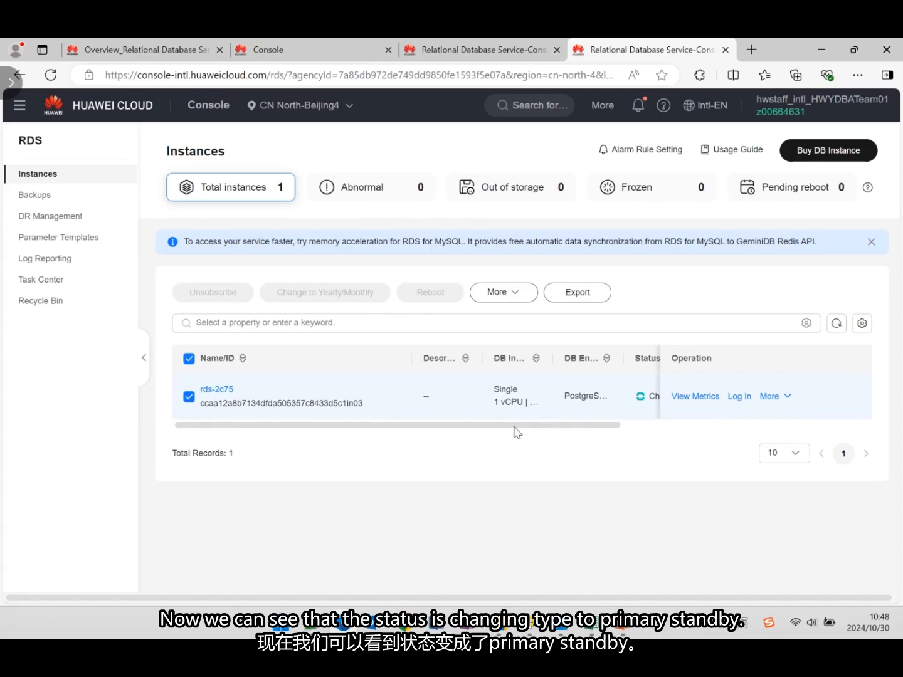
left_click_drag(512, 426, 583, 432)
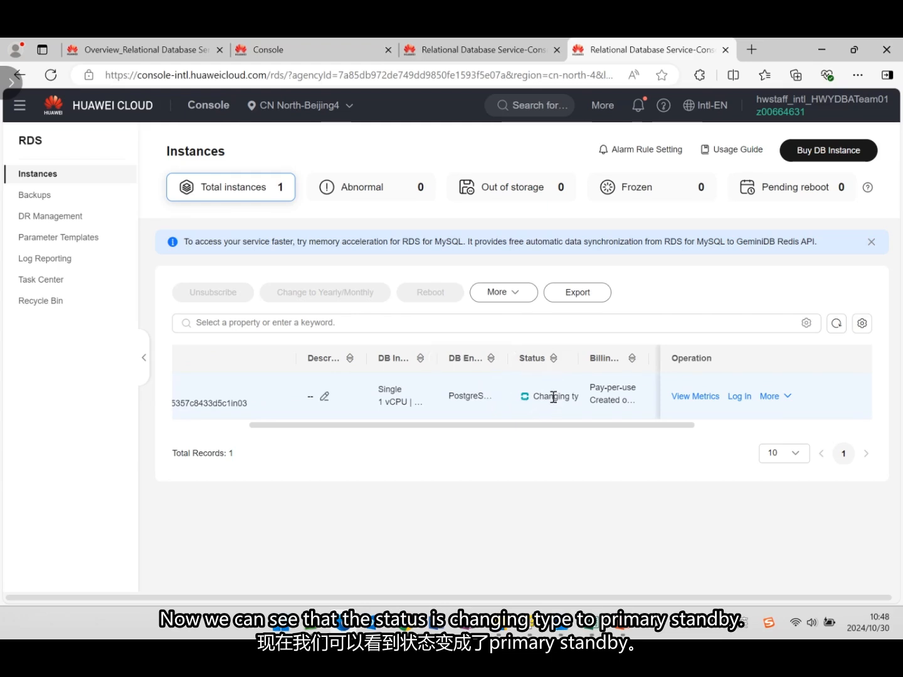
left_click_drag(578, 358, 652, 358)
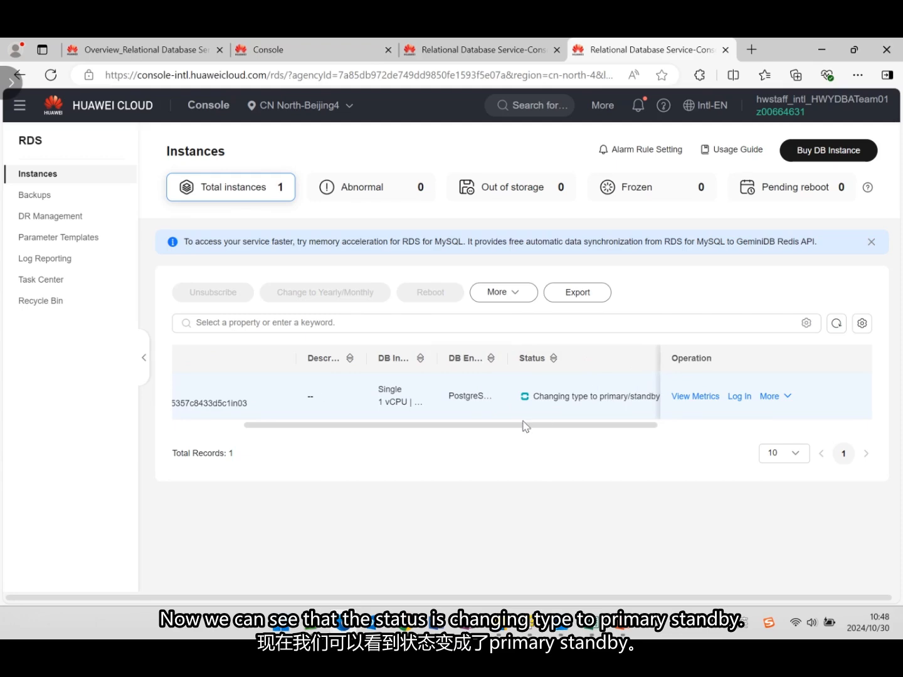
left_click_drag(523, 426, 385, 437)
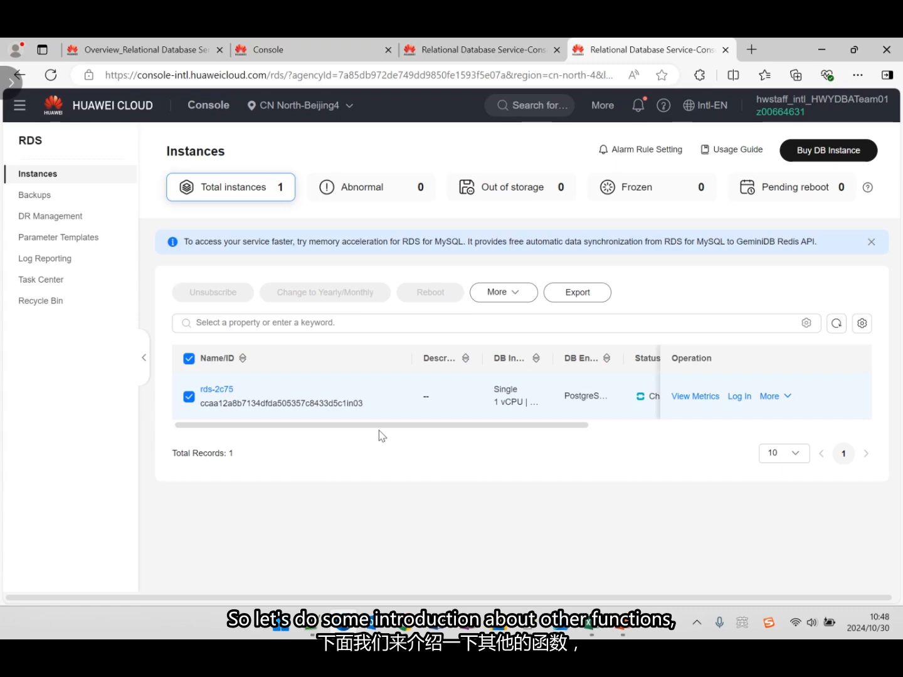
Step: Open the connectivity and security details of rds-2c75 and examine its connection information, EIP binding, topology, database port and security group rules
left_click(212, 390)
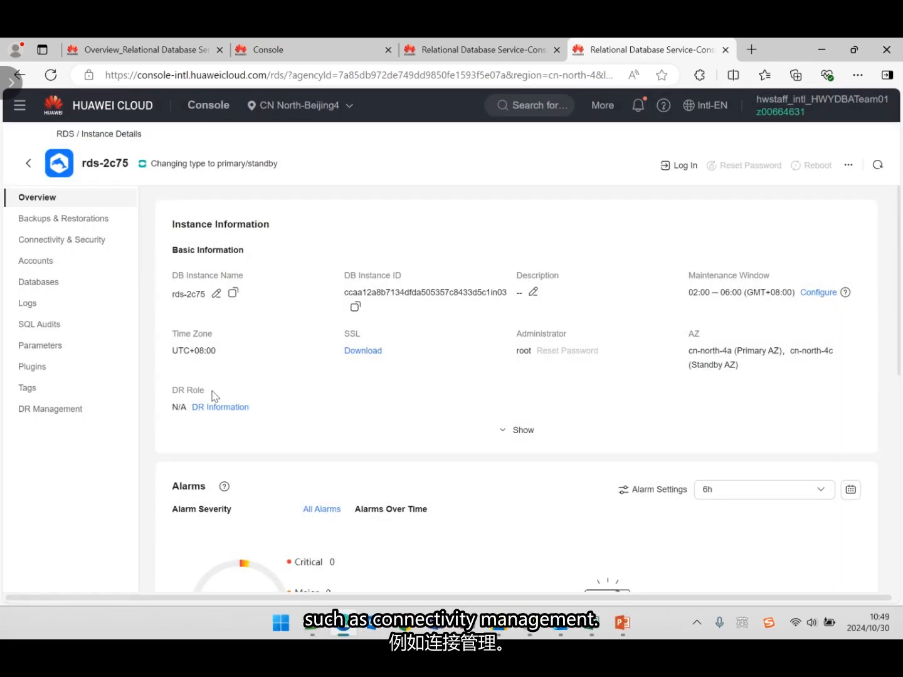
left_click(77, 245)
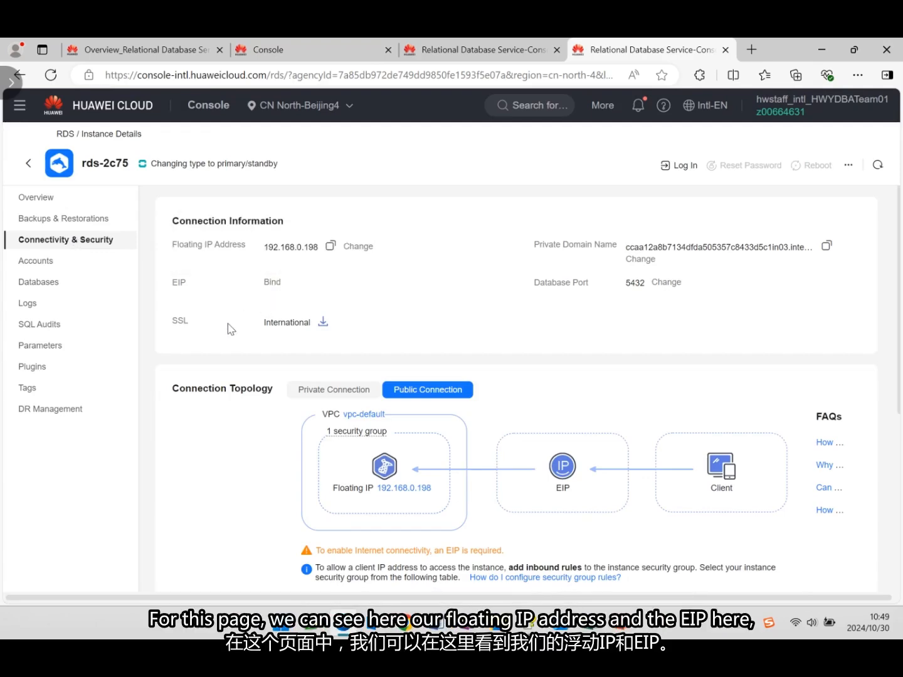
scroll(238, 333, "down", 1)
scroll(238, 333, "up", 1)
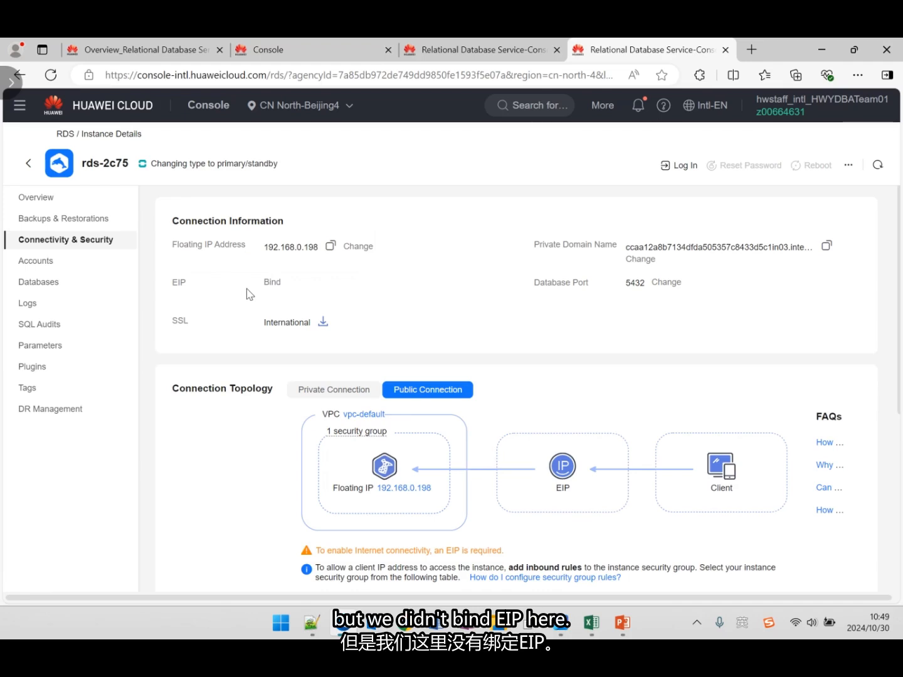
scroll(247, 289, "down", 2)
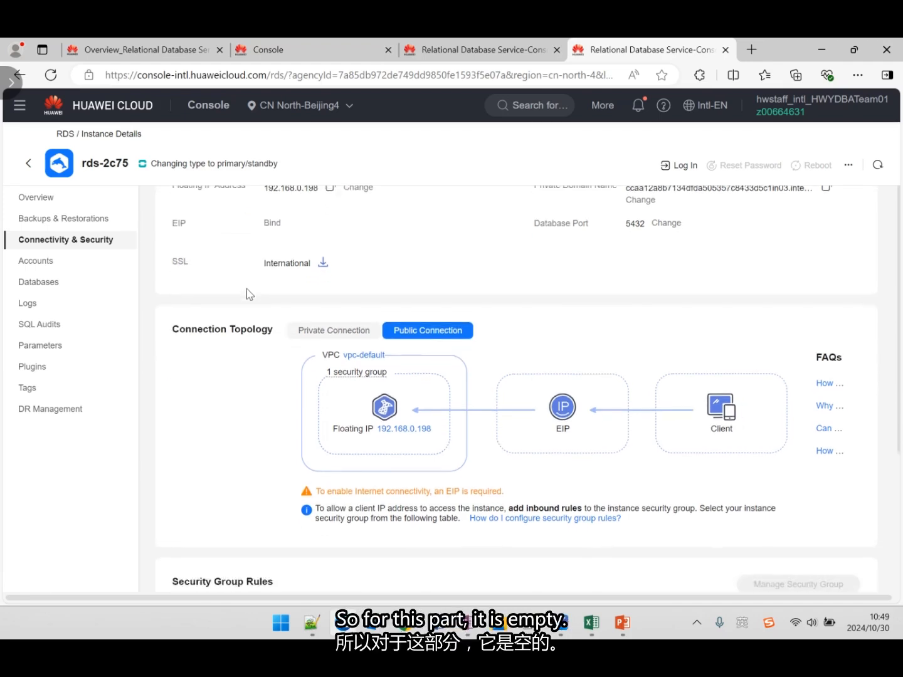
scroll(246, 289, "up", 2)
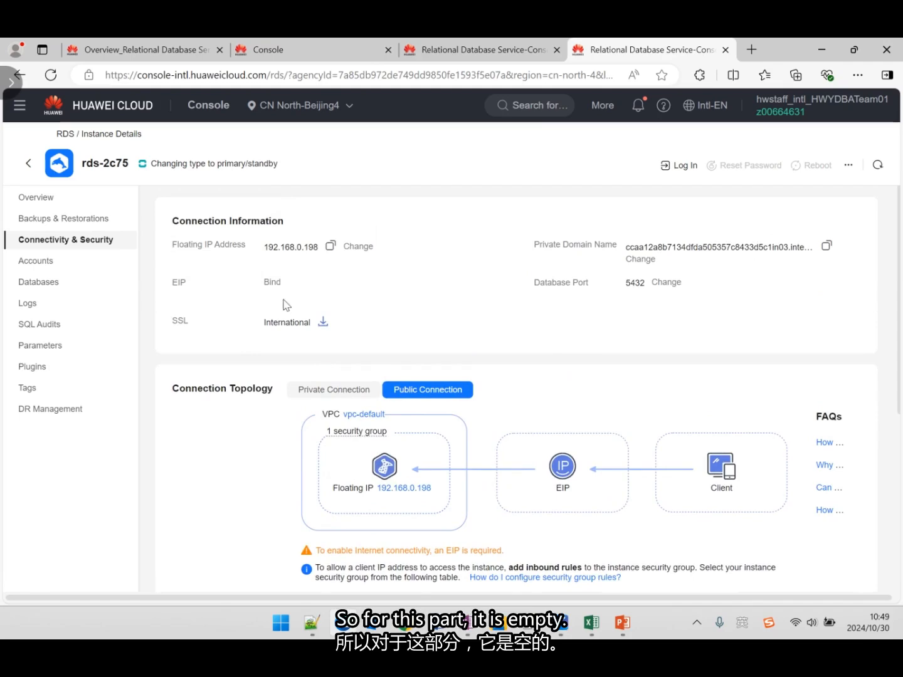
scroll(282, 299, "down", 4)
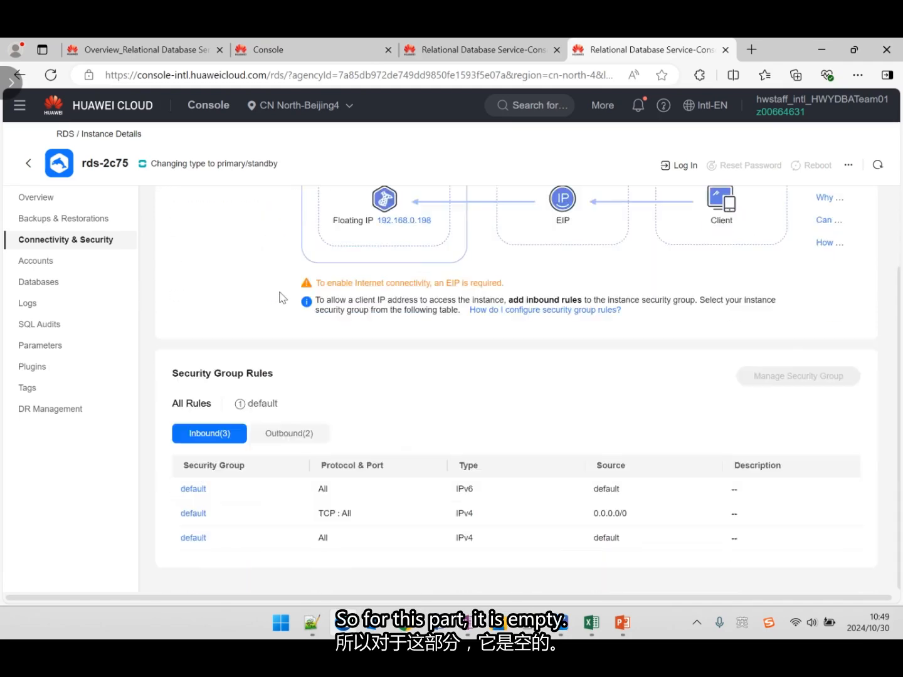
scroll(281, 295, "up", 3)
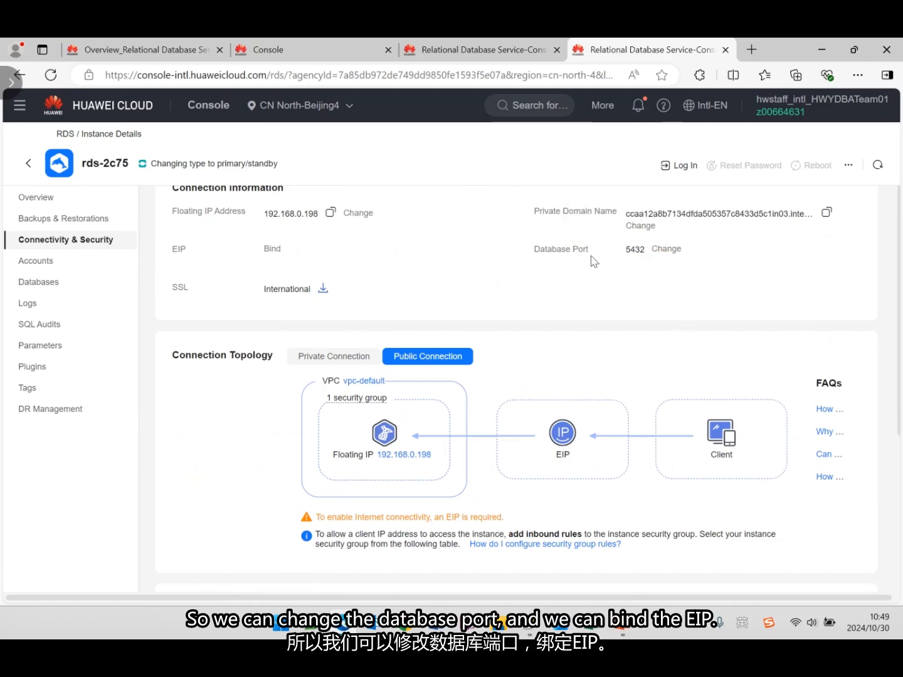
mouse_move(268, 251)
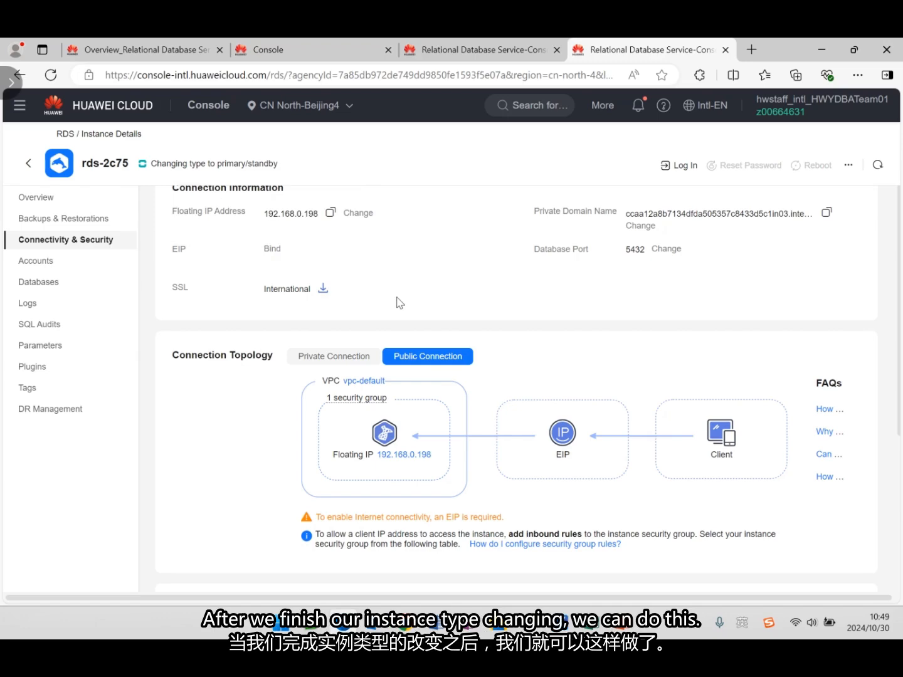
Step: Review the security group rules of rds-2c75, and examine the configurations, connectivity and billing details in its expanded overview
scroll(400, 304, "down", 4)
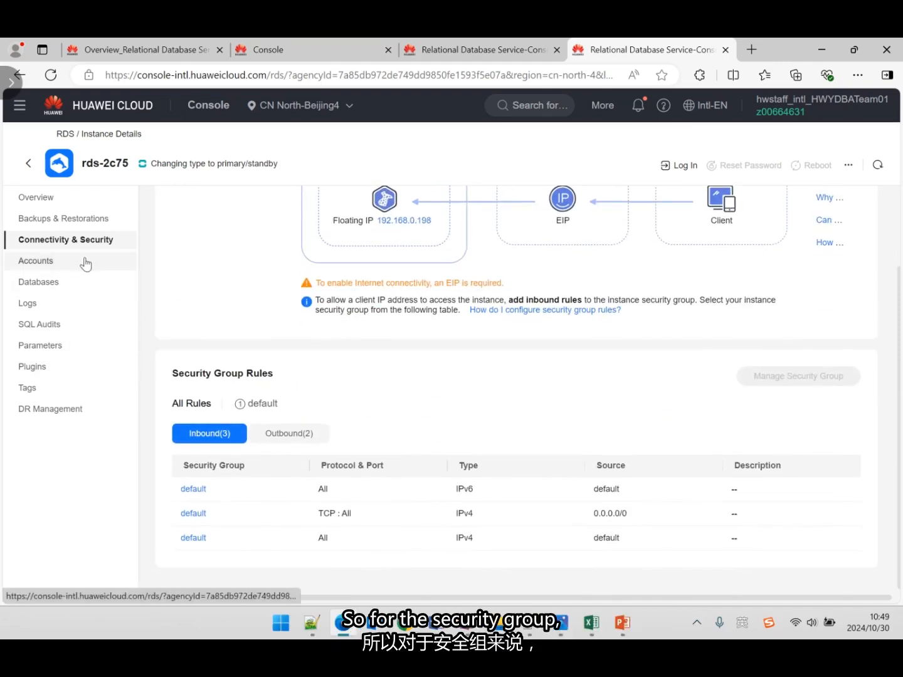
left_click(54, 199)
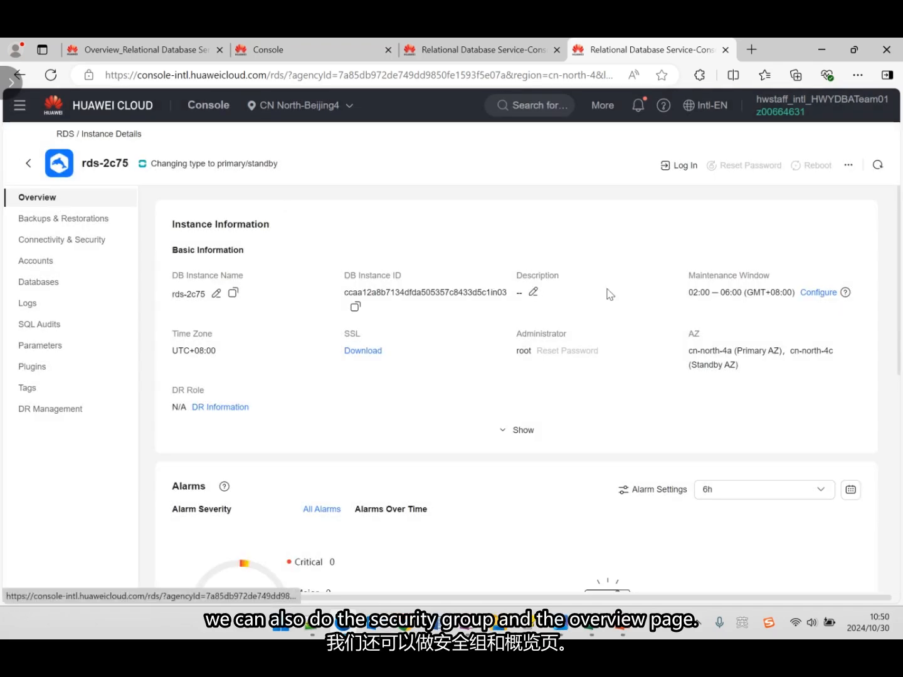
scroll(651, 363, "down", 3)
scroll(651, 364, "up", 3)
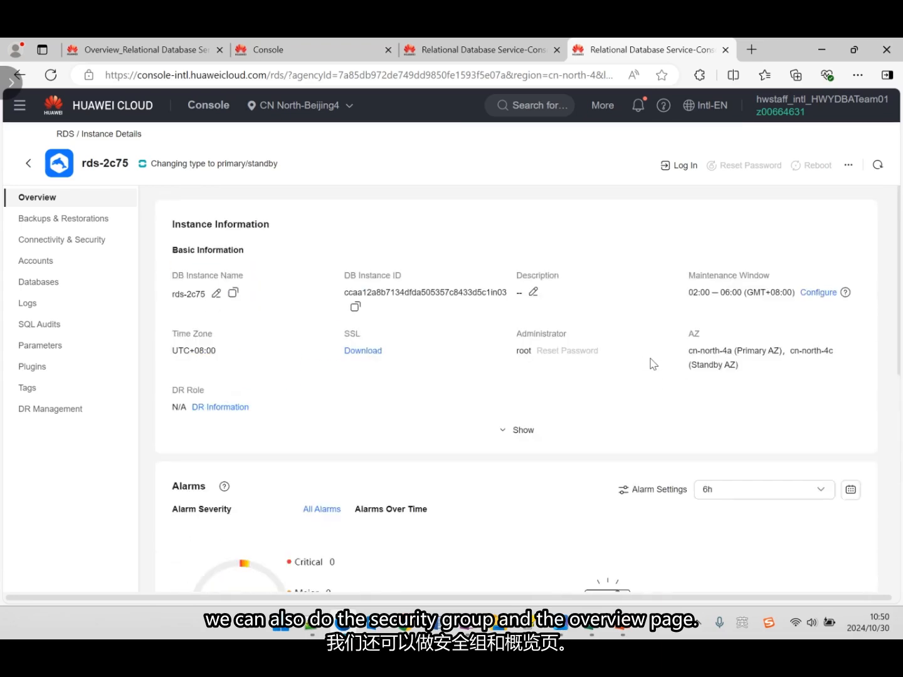
left_click(515, 432)
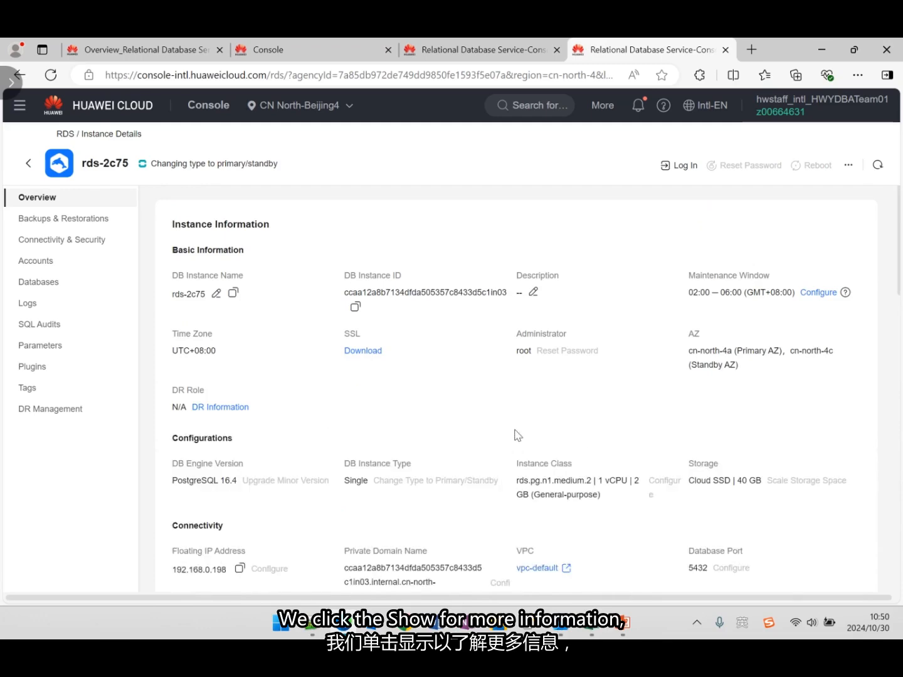
scroll(516, 435, "down", 3)
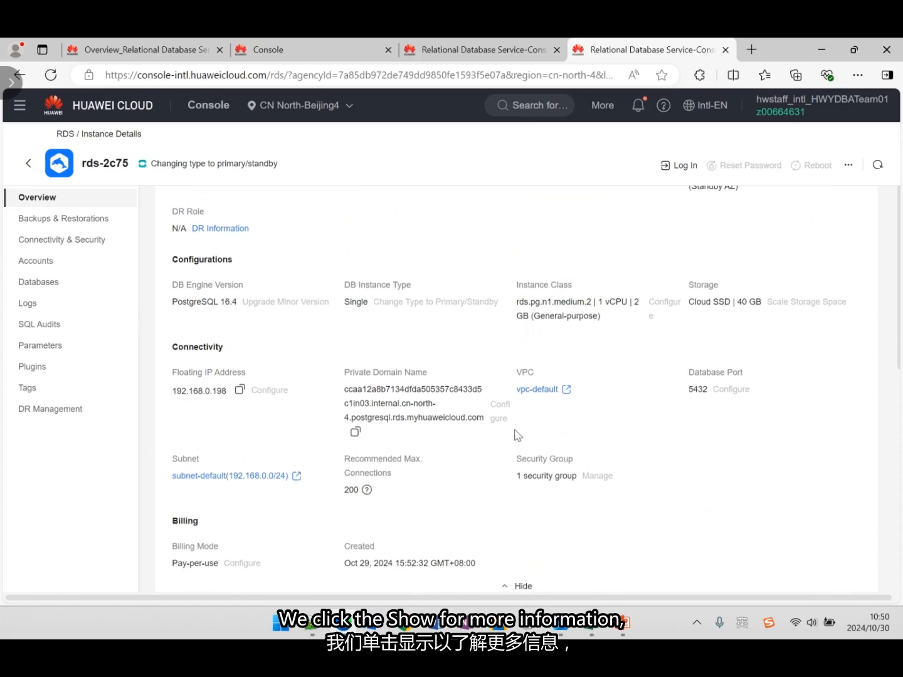
scroll(515, 435, "down", 1)
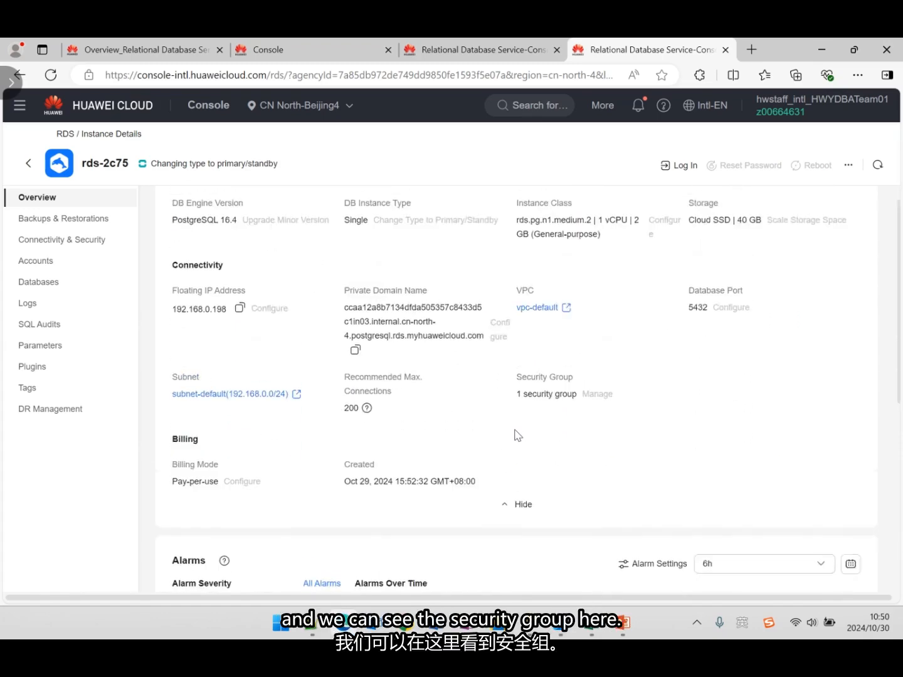
scroll(515, 435, "up", 1)
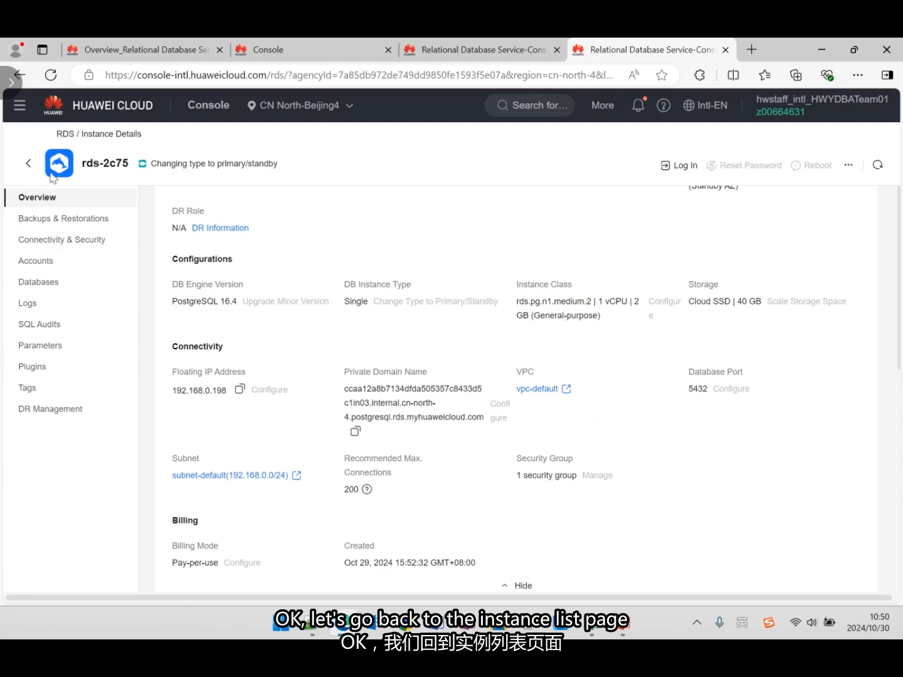
Step: Return to the instance list, check the status of rds-2c75, and refresh the page to check its DB instance type
left_click(29, 165)
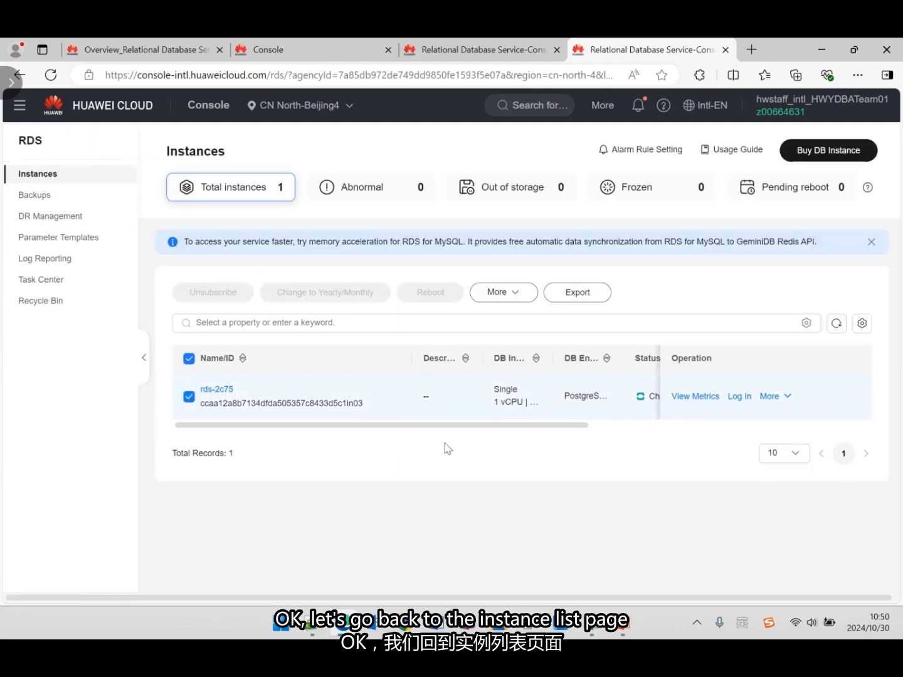
left_click_drag(454, 426, 571, 426)
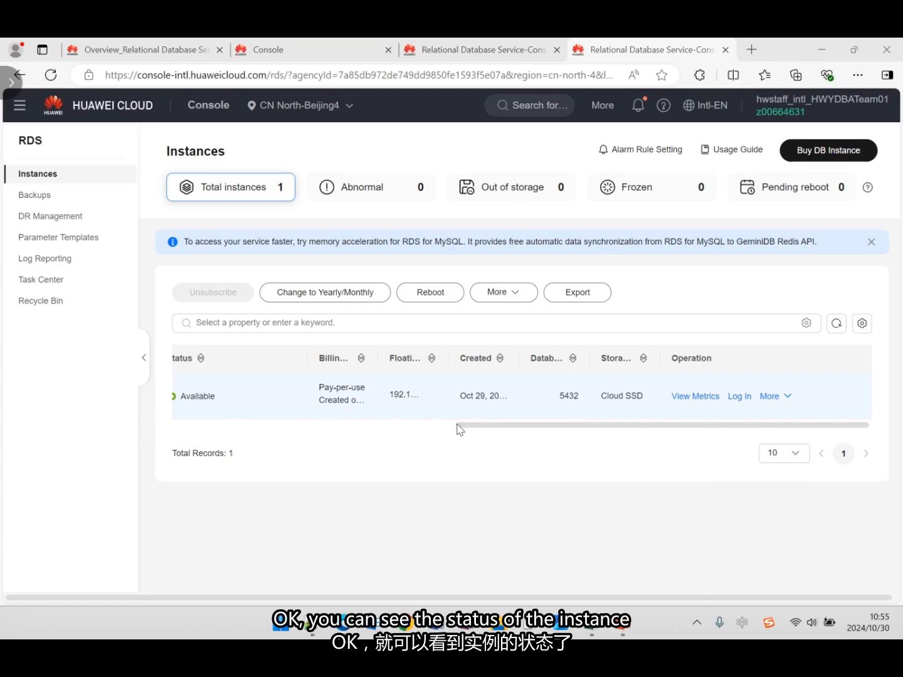
left_click_drag(486, 429, 380, 432)
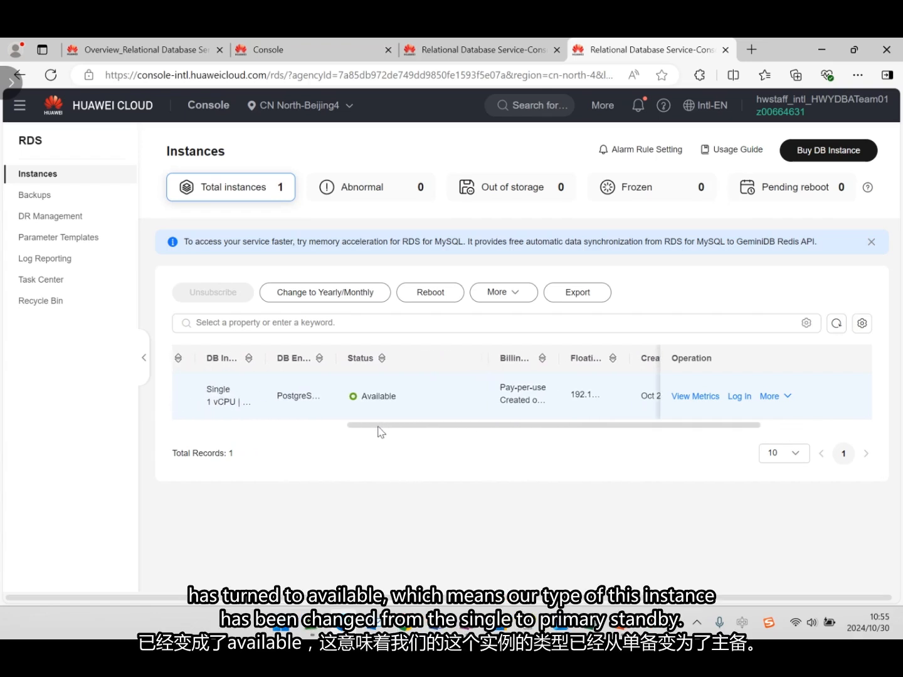
left_click_drag(363, 430, 192, 433)
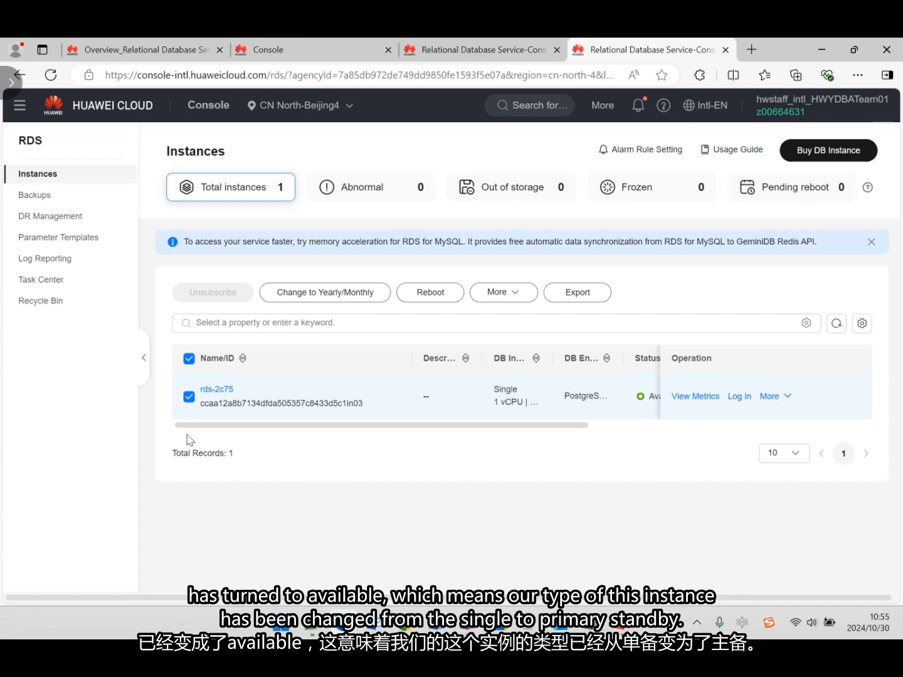
left_click_drag(222, 427, 313, 425)
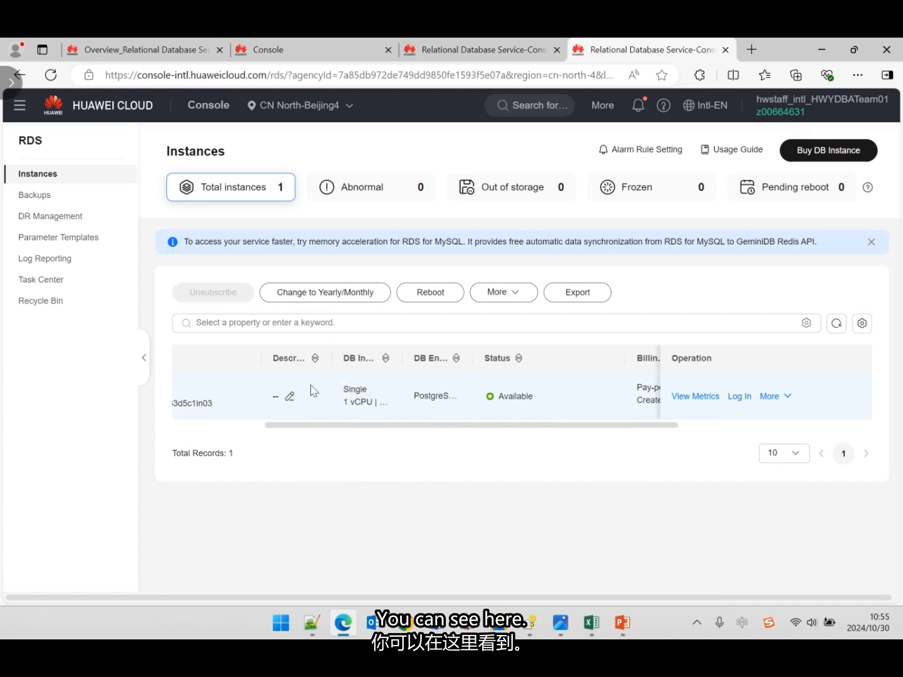
left_click_drag(427, 428, 149, 421)
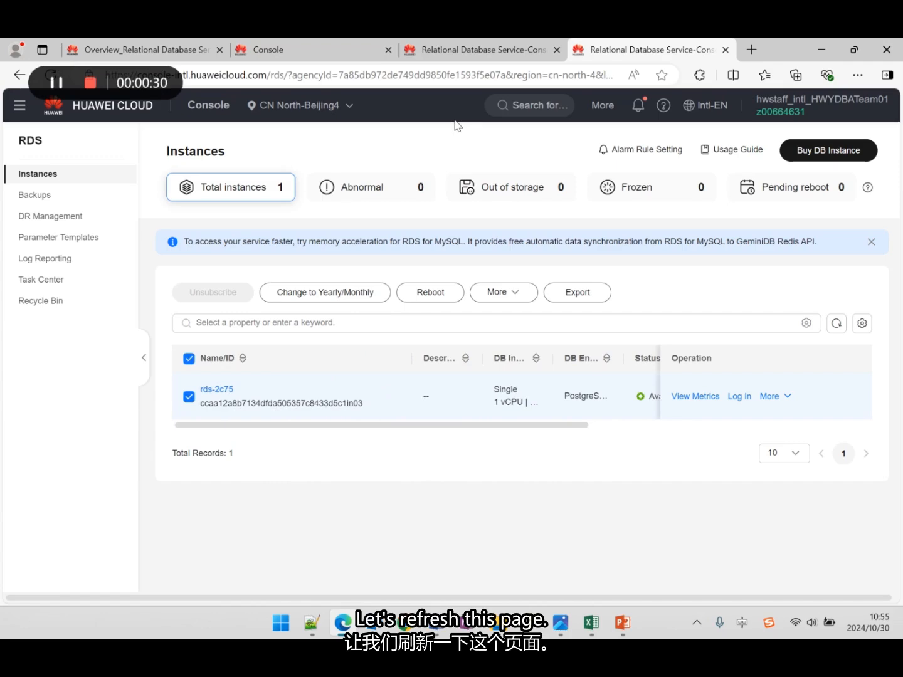
key("F5")
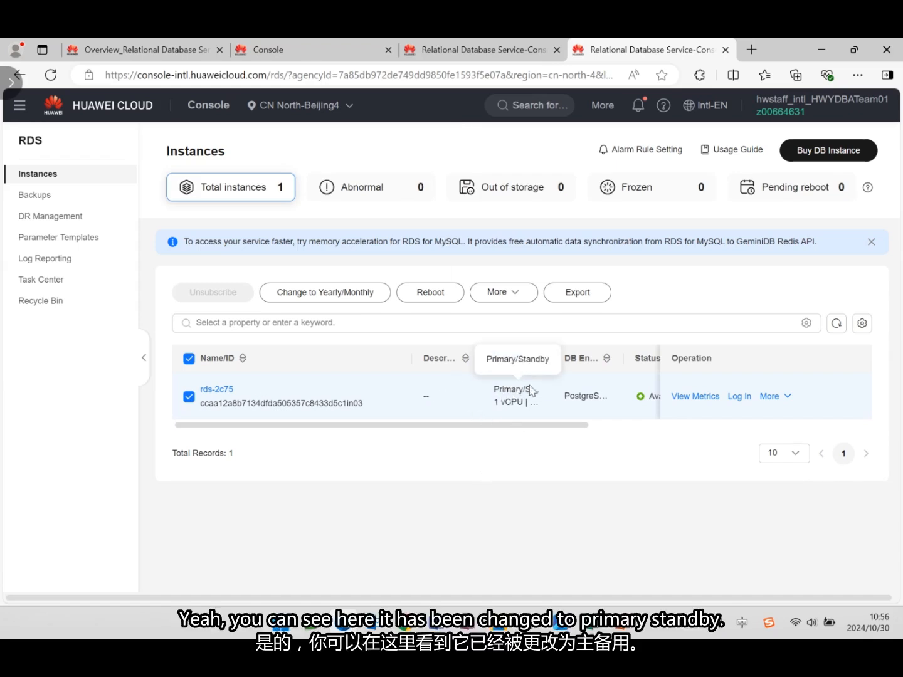
Step: Open the overview of rds-2c75, expand its full details, and examine the configurations and connectivity sections
left_click(216, 390)
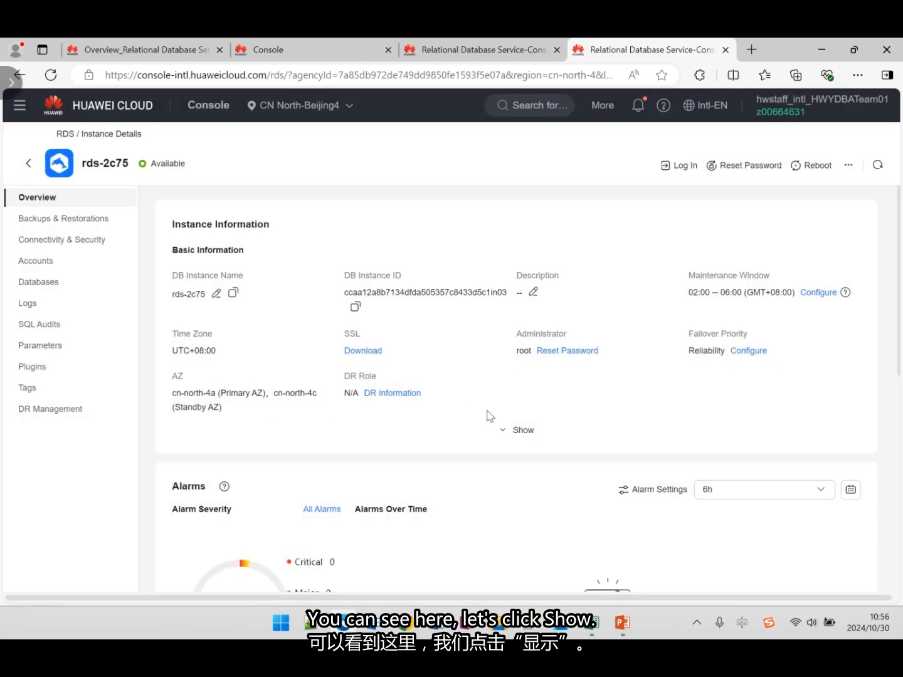
left_click(517, 433)
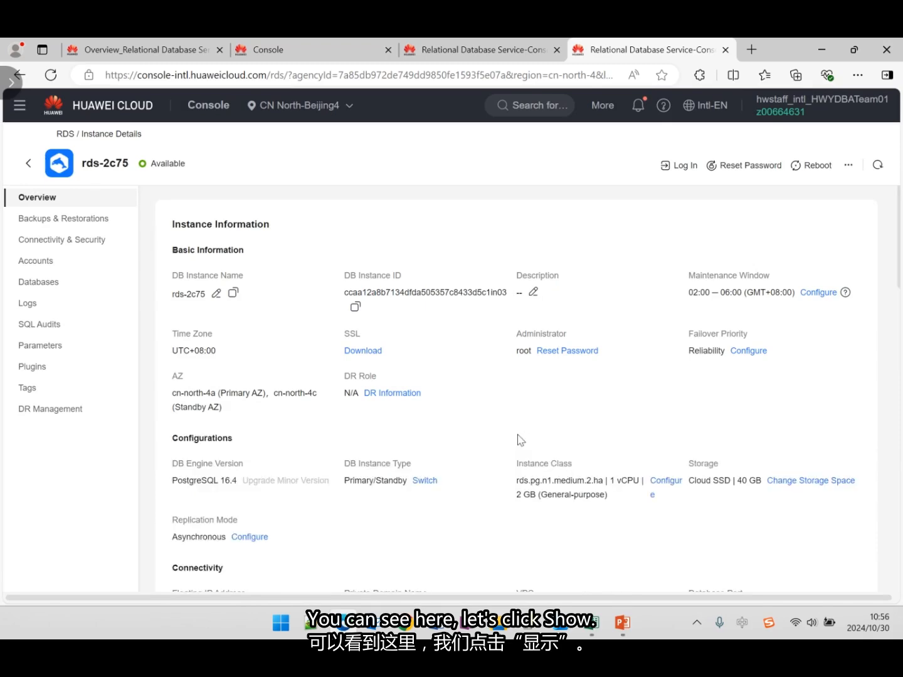
scroll(518, 440, "down", 3)
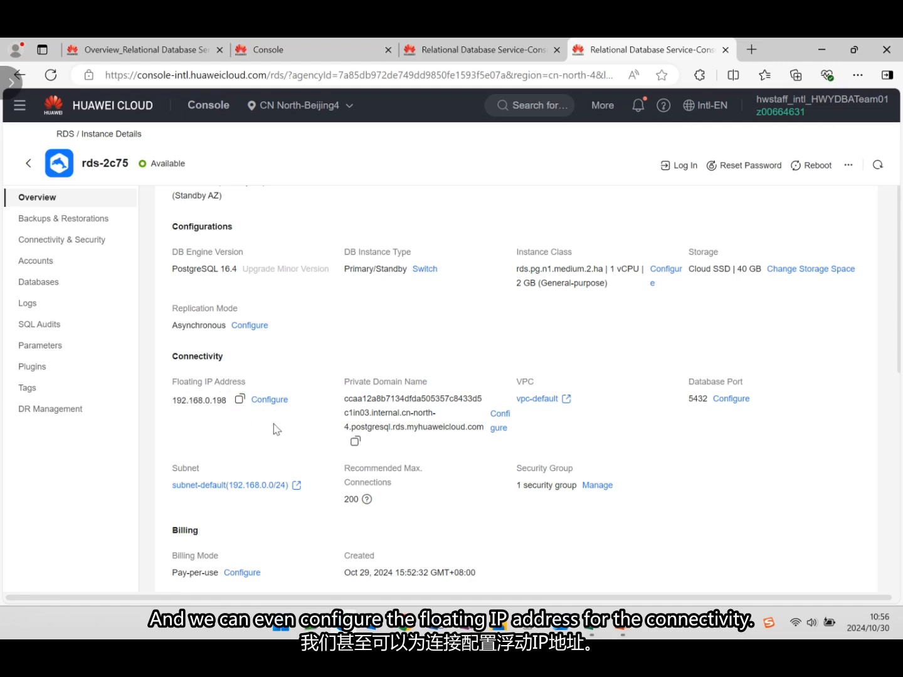
scroll(274, 424, "down", 2)
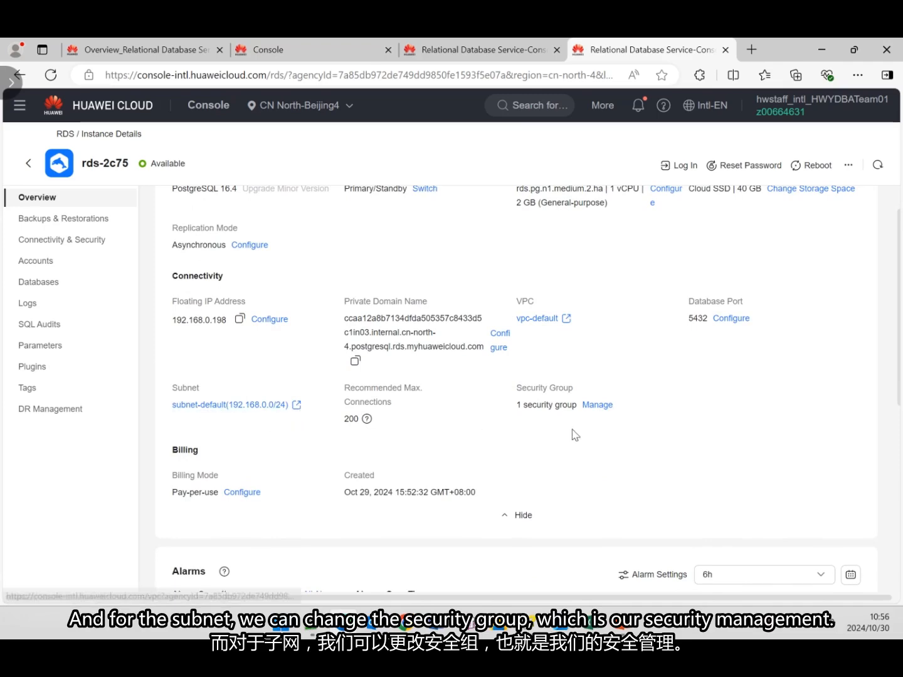
Step: View the instance's security group management and the security group creation page, then return to the overview without changing anything
left_click(593, 404)
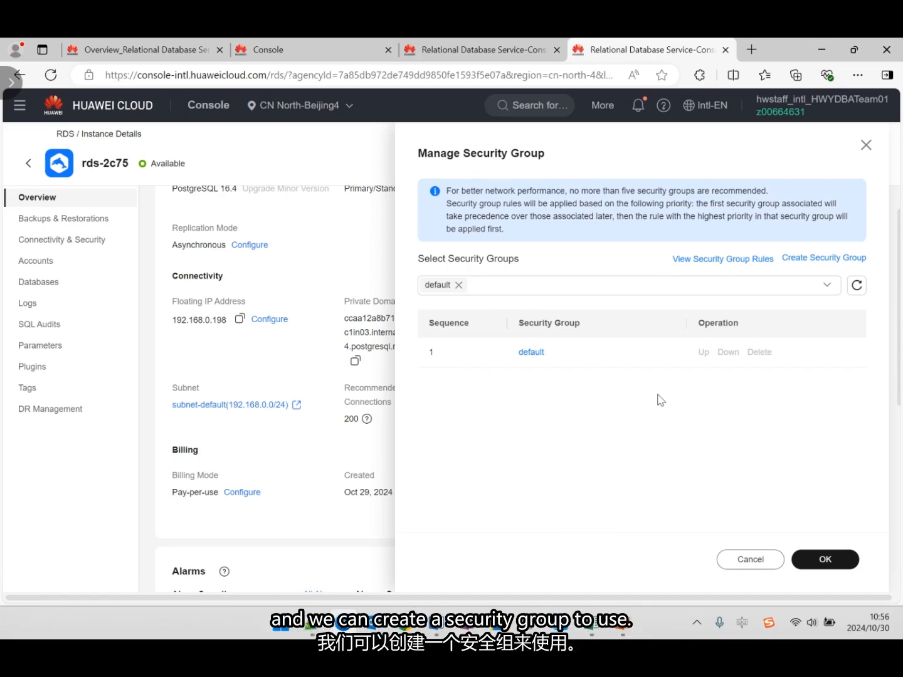
left_click(822, 260)
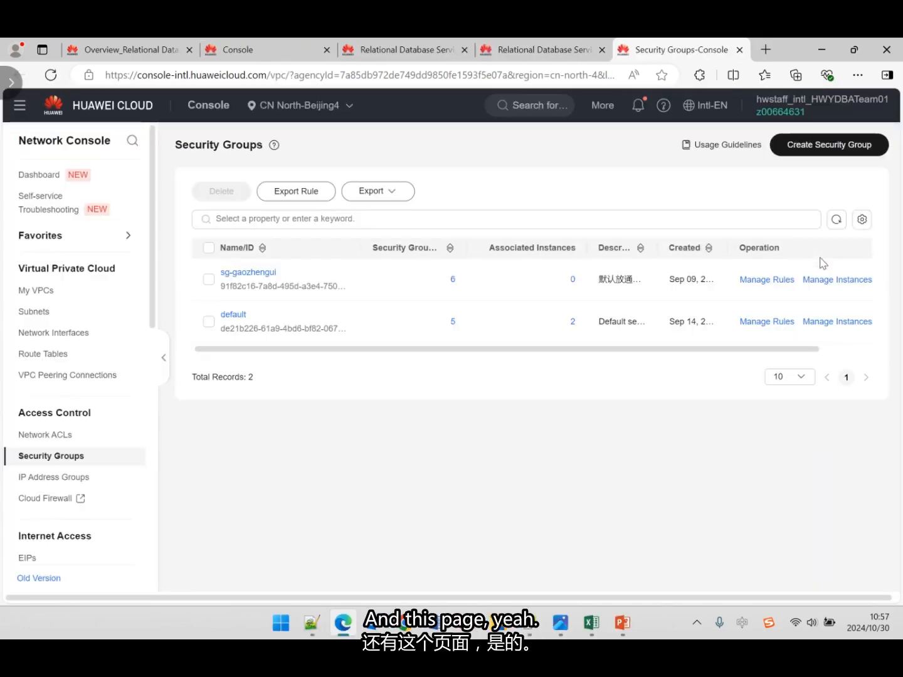
left_click(543, 52)
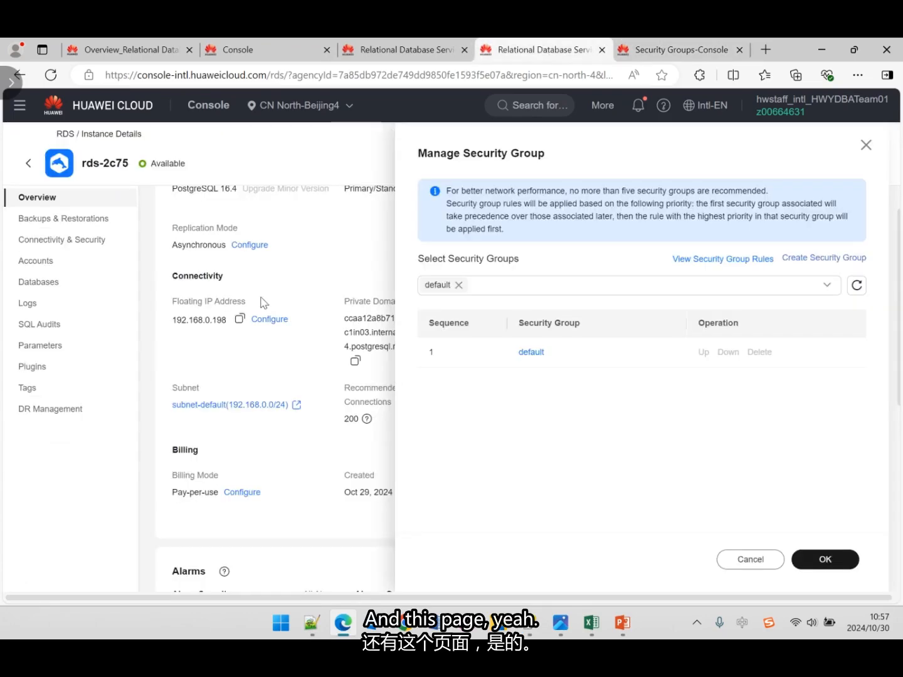
left_click(253, 362)
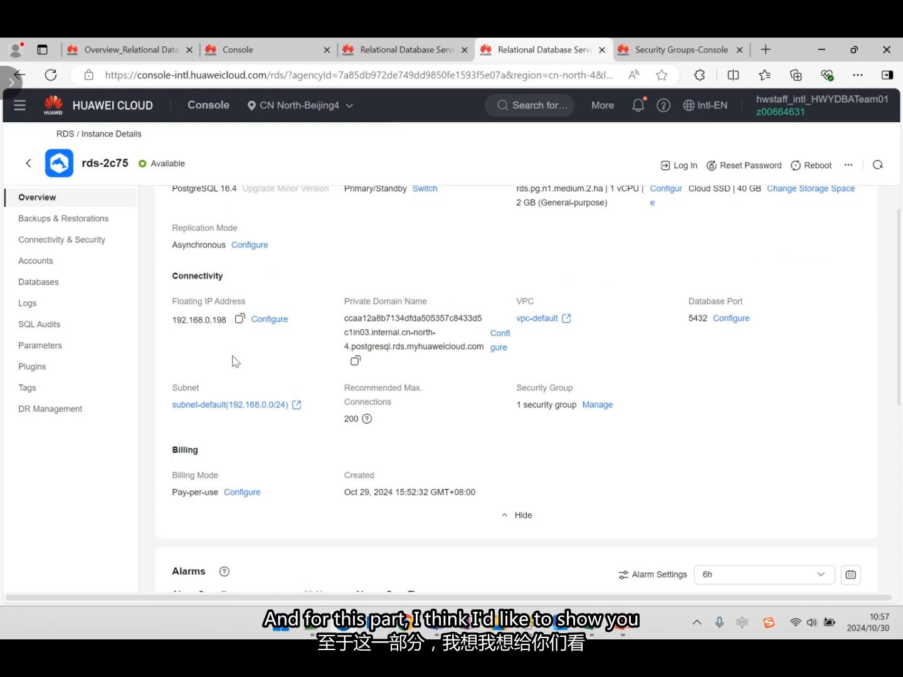
Step: Review the billing and alarms sections of the overview, and open the instance class change for rds-2c75
scroll(236, 362, "down", 2)
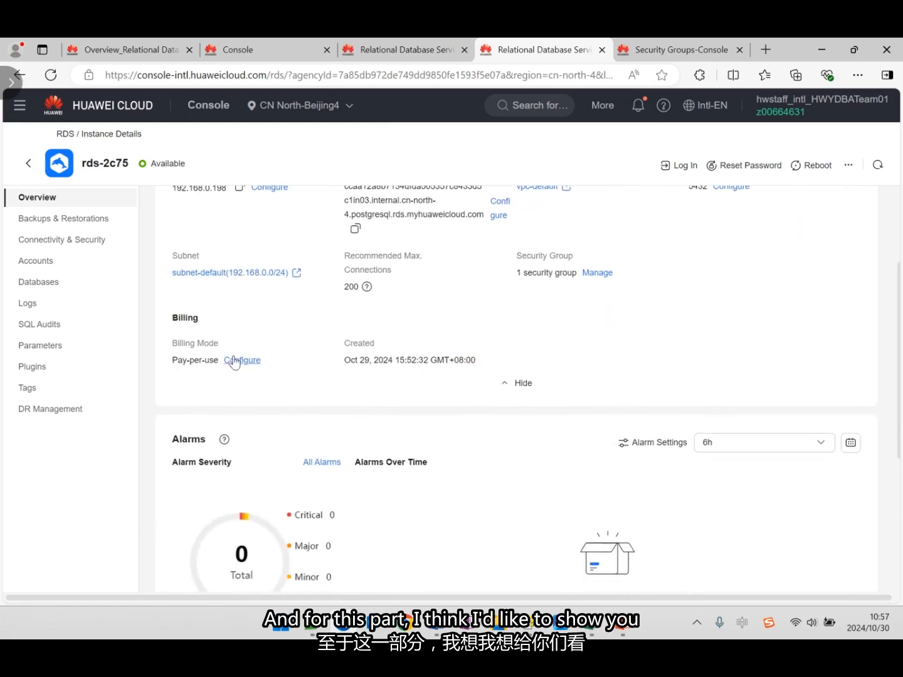
scroll(234, 363, "down", 2)
scroll(234, 363, "up", 10)
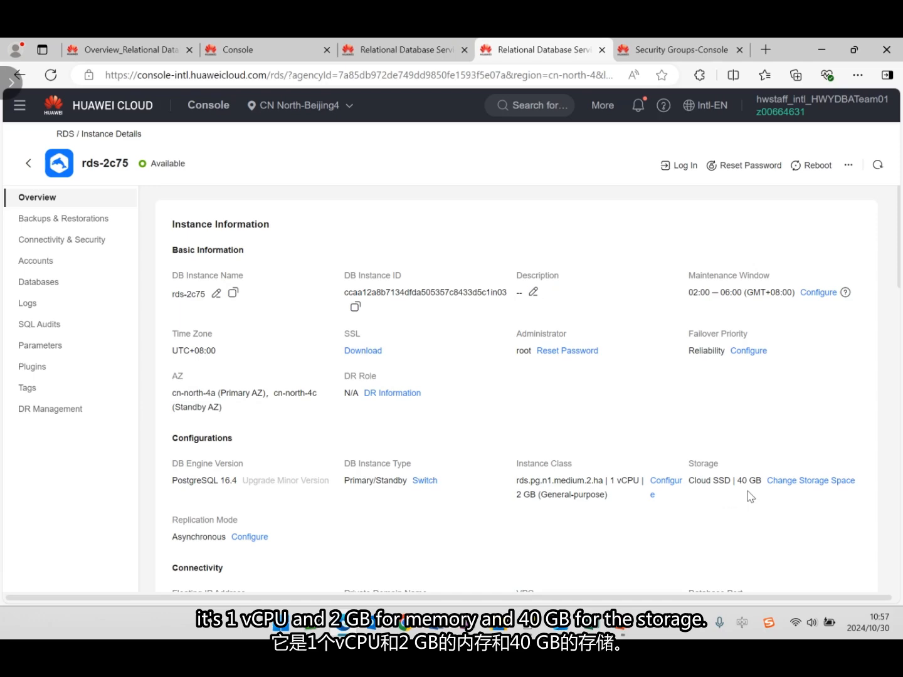
left_click(663, 483)
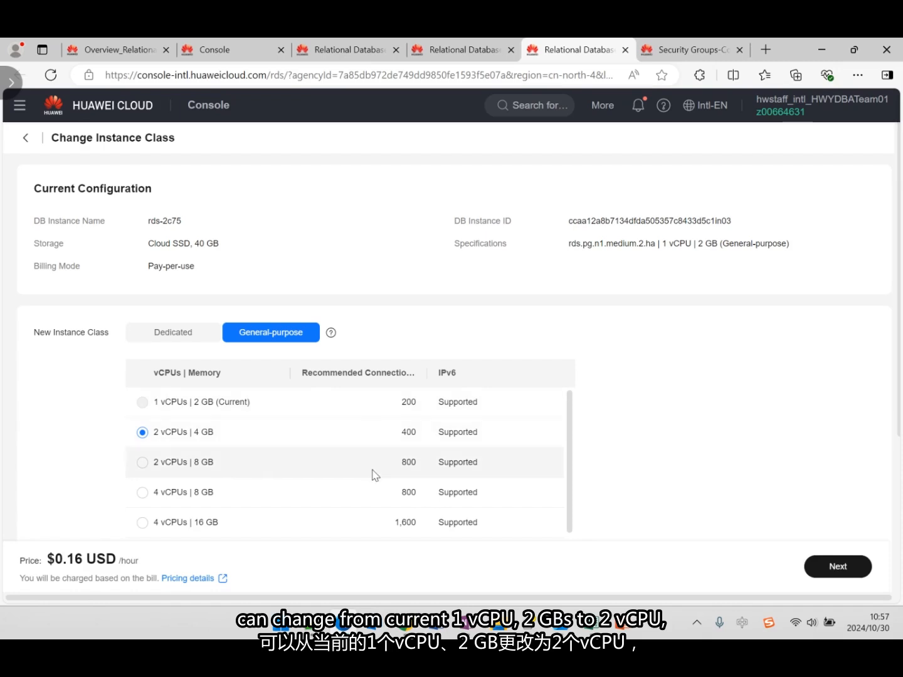
Step: Review the general-purpose classes, keep 2 vCPUs | 4 GB with Upon submission as the scheduled time, and submit the instance class change
scroll(302, 480, "down", 1)
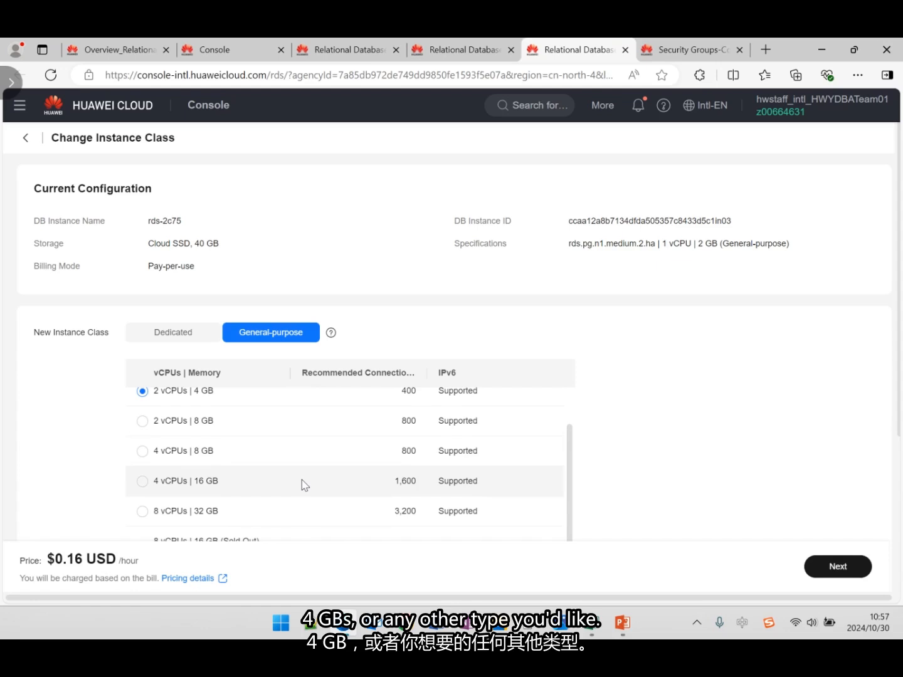
scroll(752, 399, "down", 2)
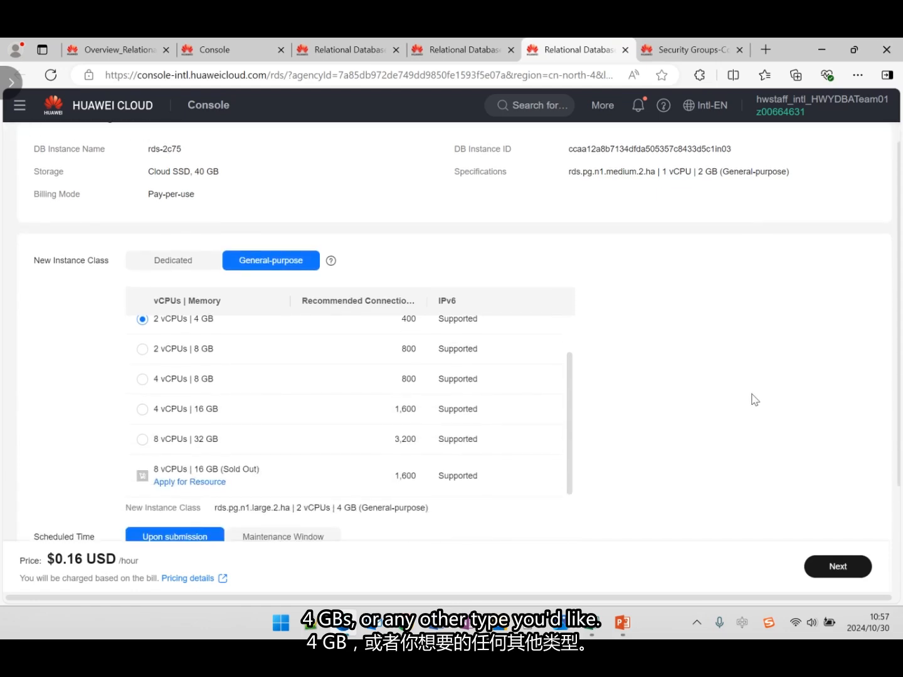
scroll(353, 413, "down", 4)
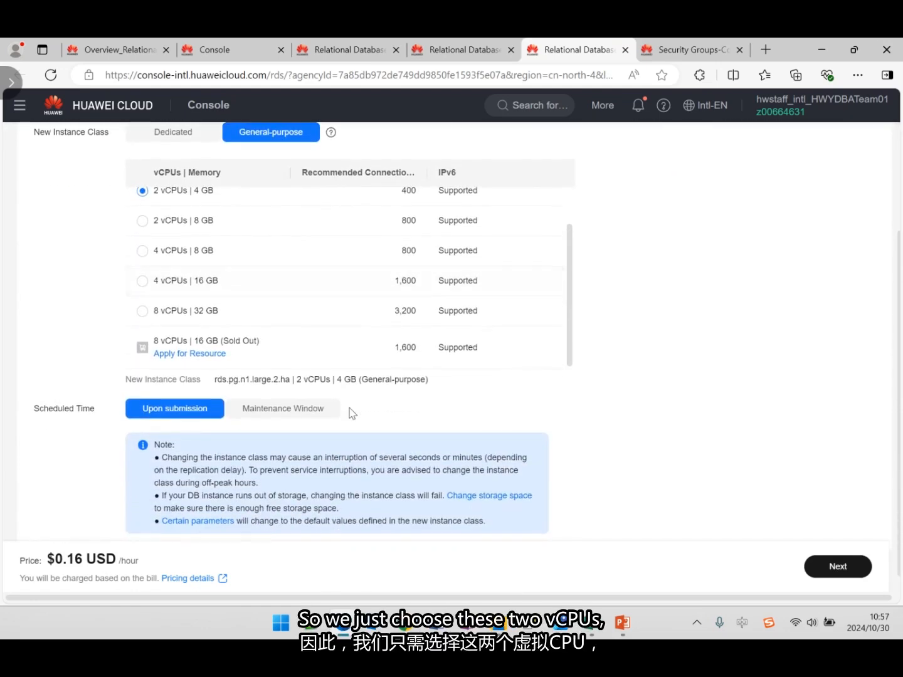
scroll(353, 414, "up", 6)
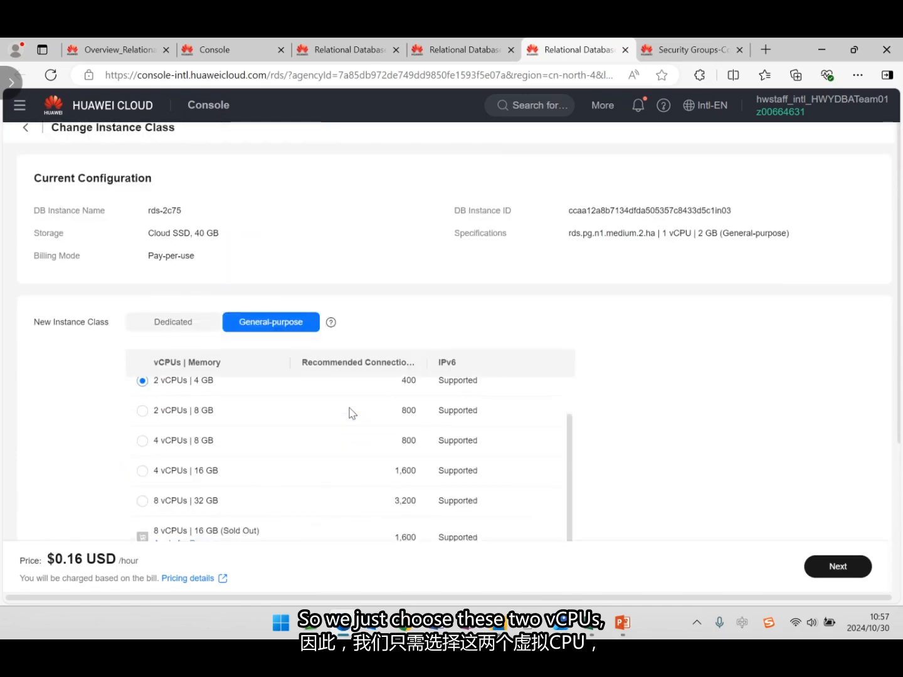
scroll(268, 460, "up", 1)
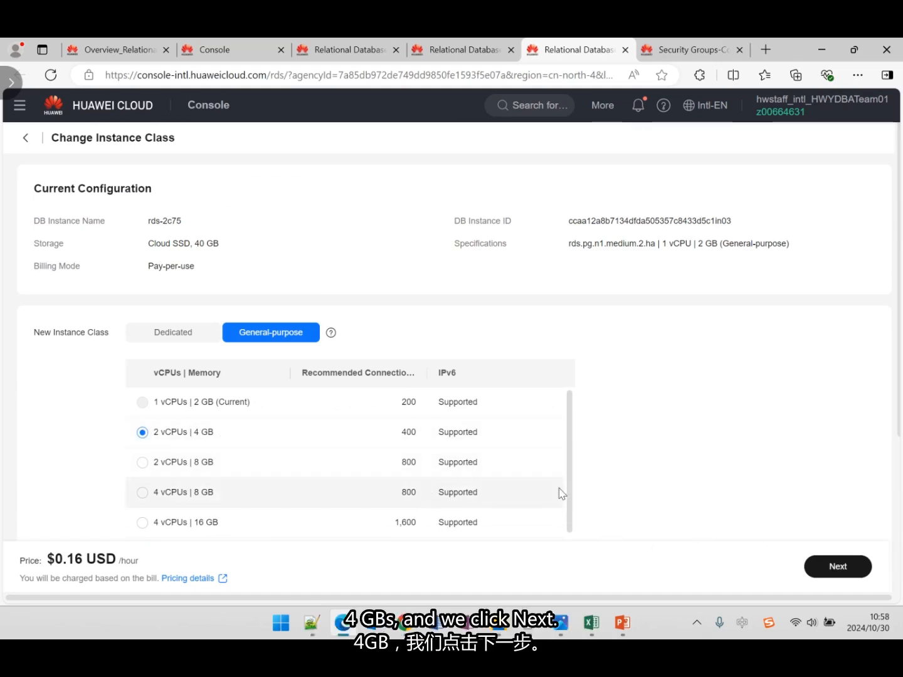
left_click(836, 568)
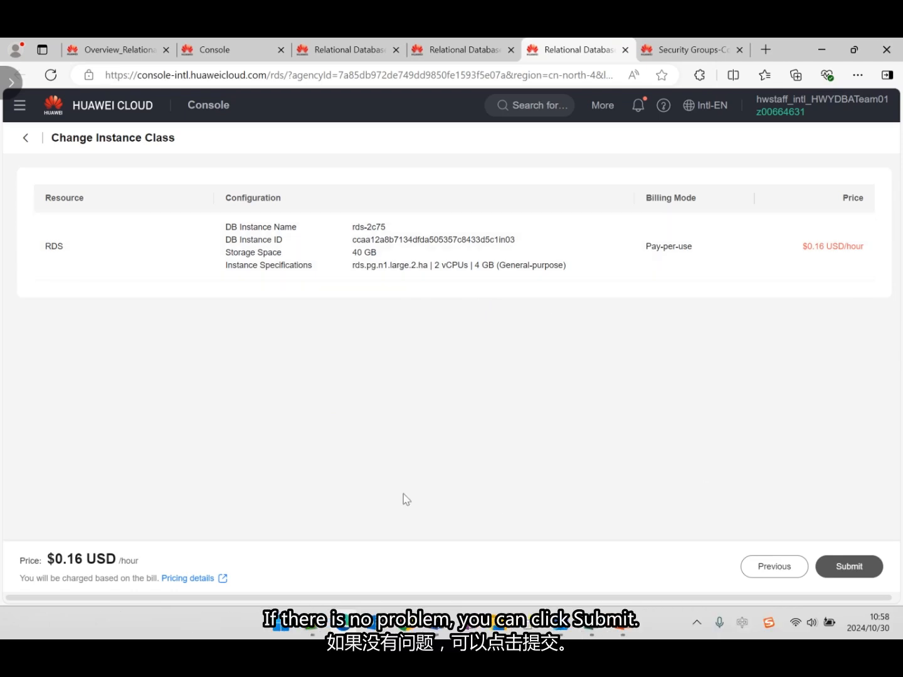
left_click(862, 566)
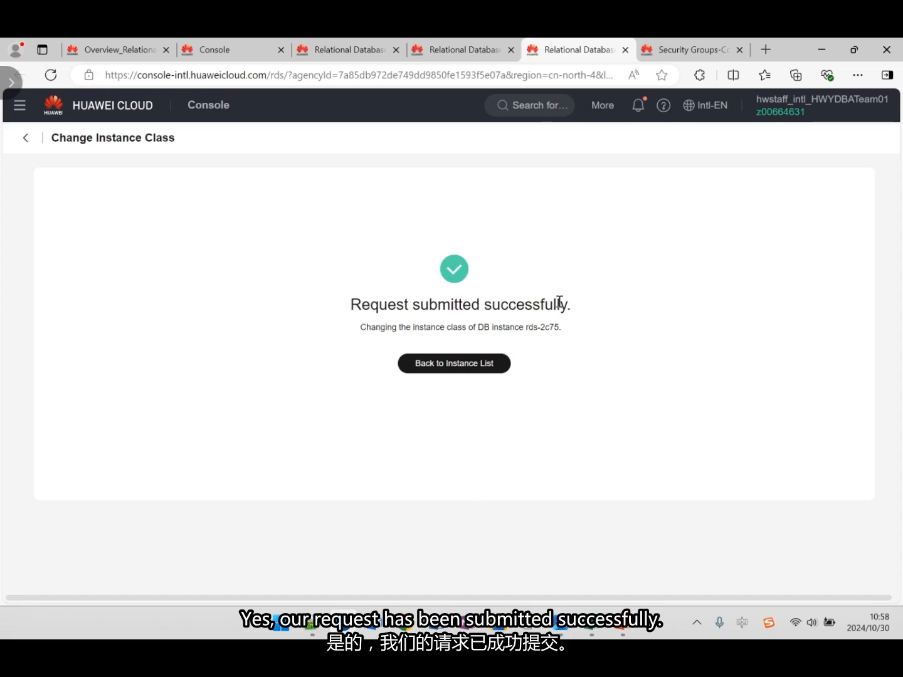
Step: Return to the instance list and check the status of rds-2c75 for the instance class change
left_click(447, 366)
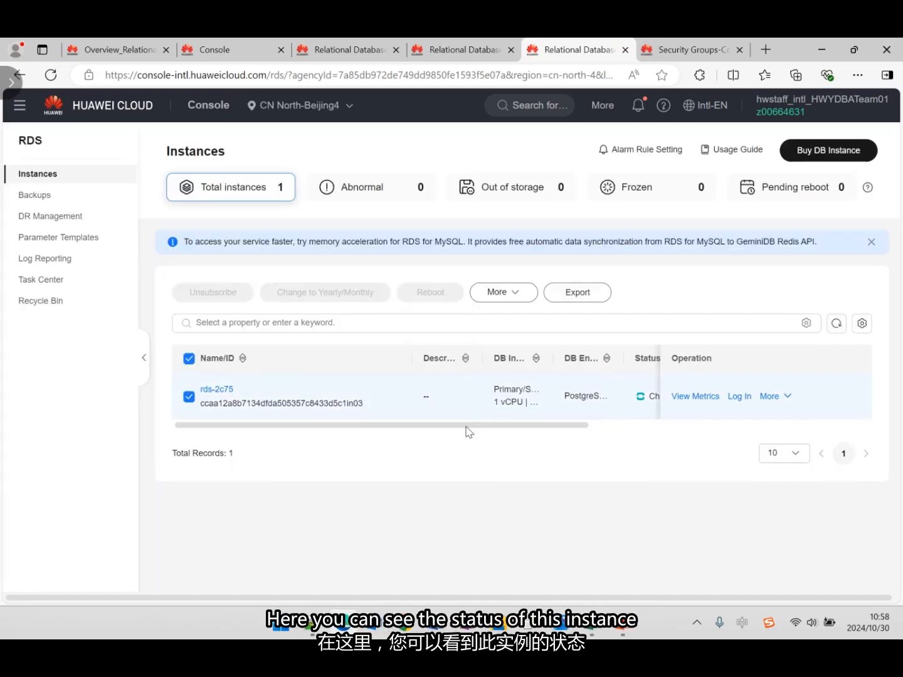
left_click_drag(467, 429, 561, 427)
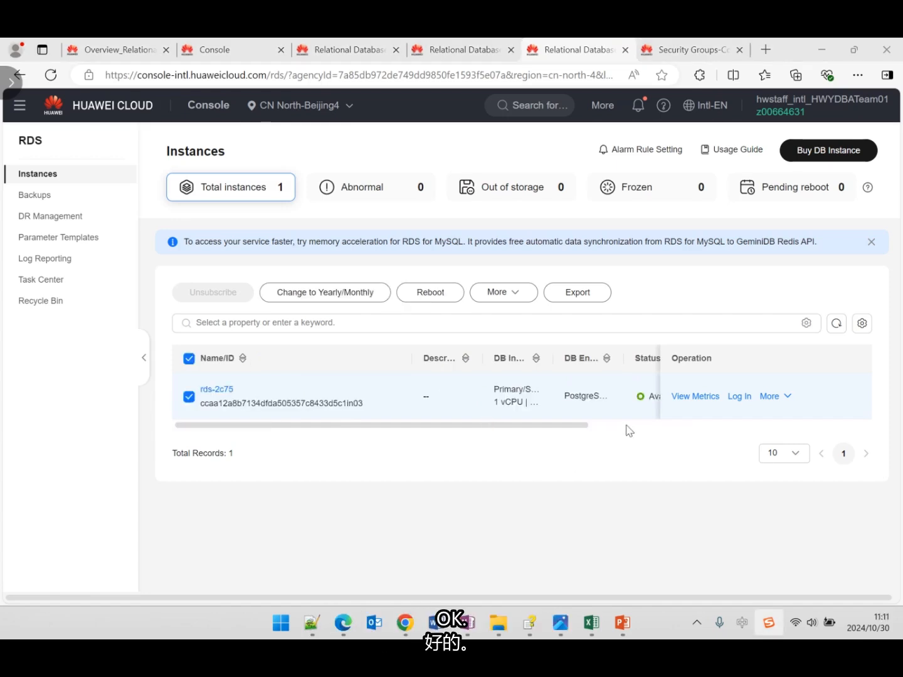
left_click_drag(555, 430, 618, 428)
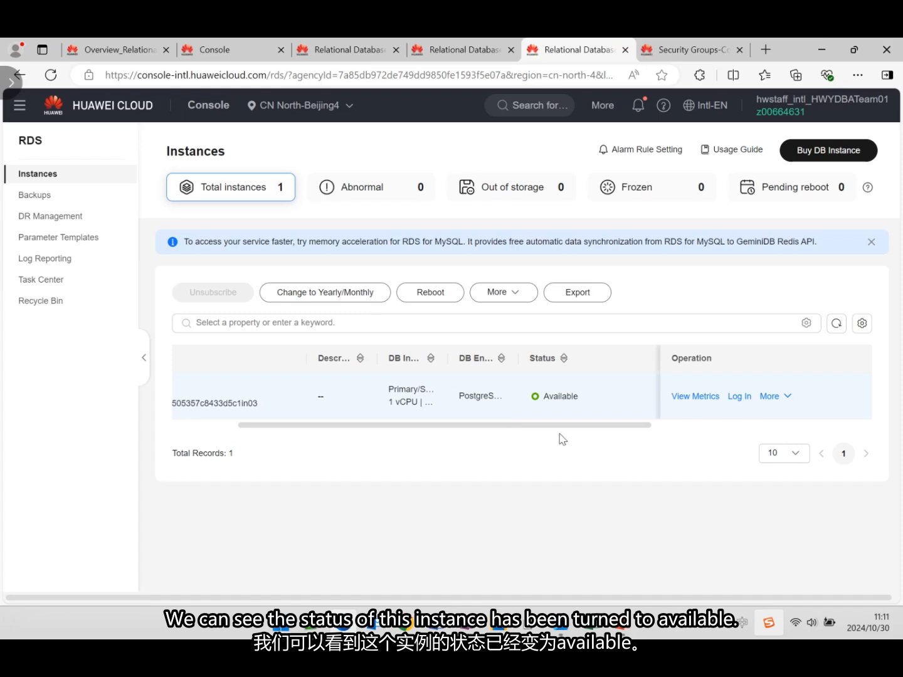
Step: Refresh the instance list and check the instance class shown for rds-2c75
left_click_drag(475, 429, 414, 429)
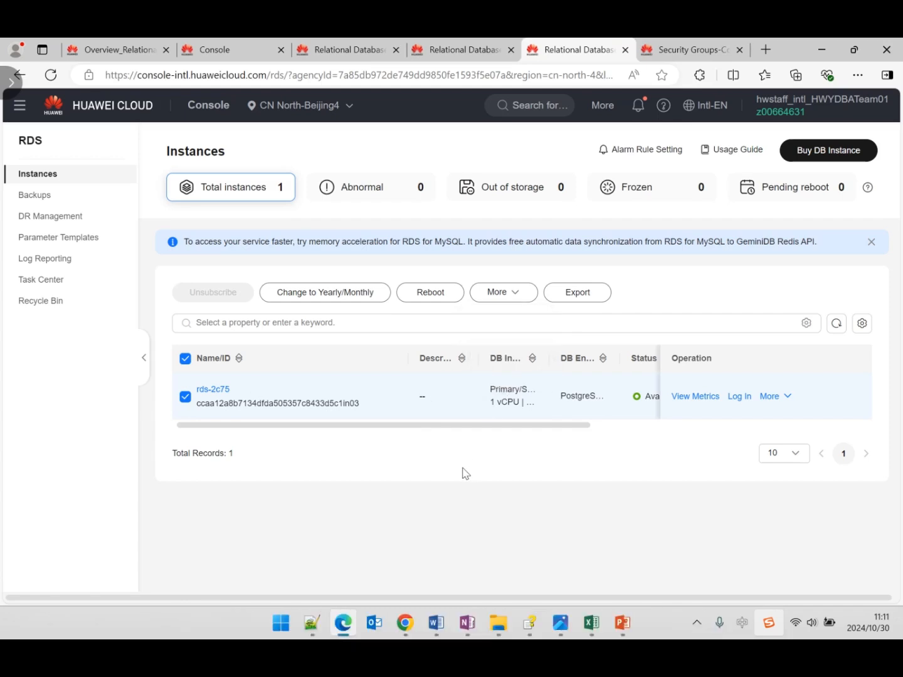
key("F5")
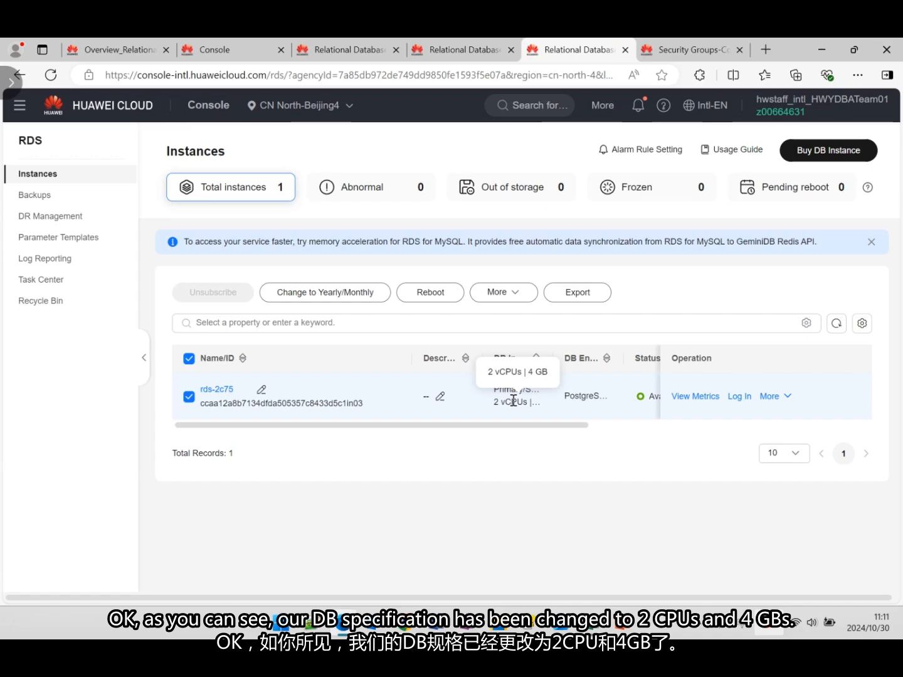
Step: Submit a storage space change for rds-2c75 with 50 GB as the new storage space, and return to the instance list
left_click(227, 391)
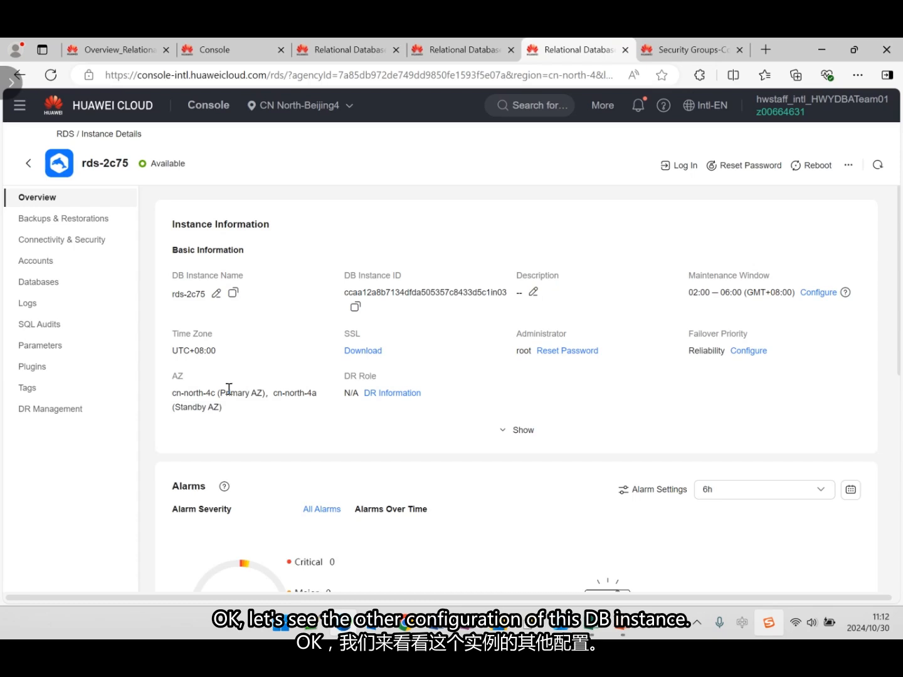
left_click(516, 431)
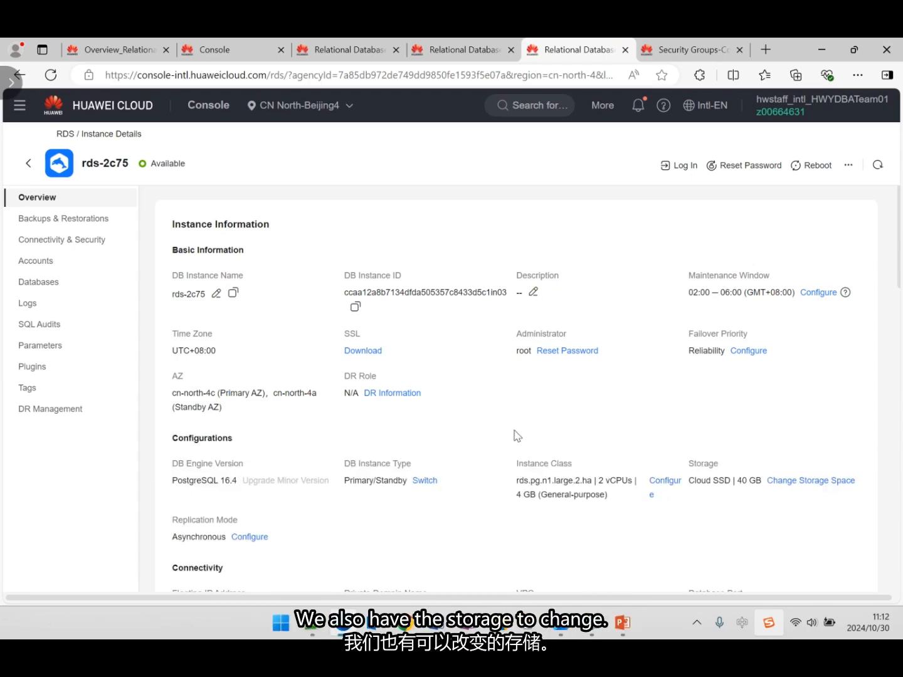
scroll(518, 435, "down", 2)
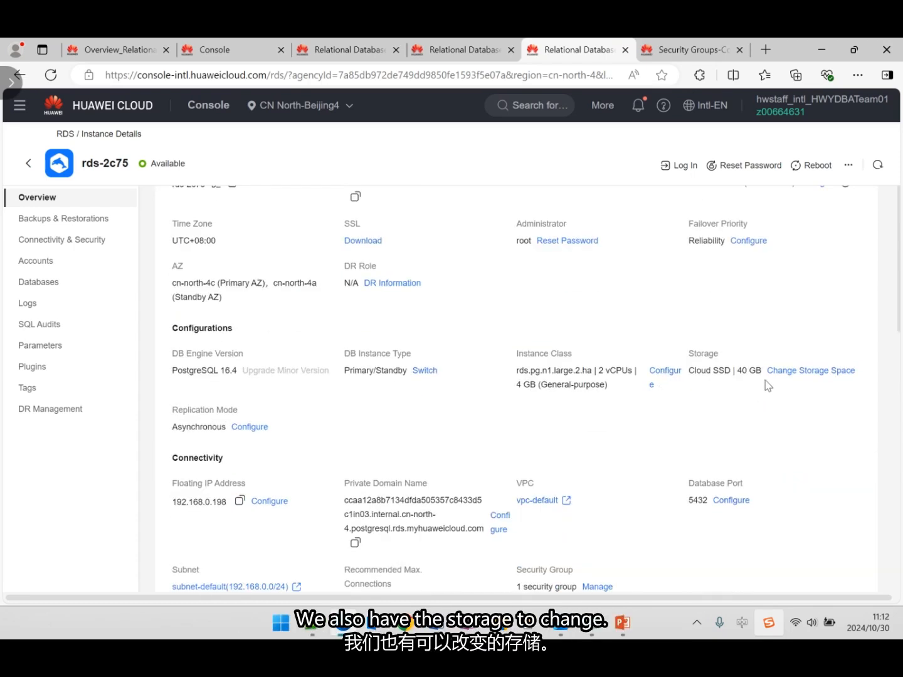
left_click(791, 371)
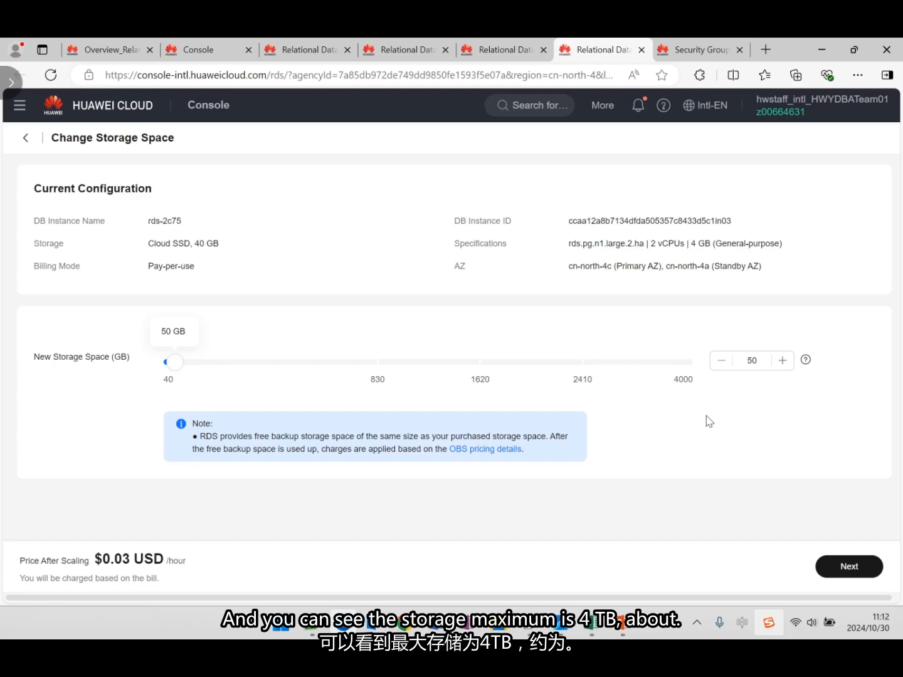
left_click(862, 568)
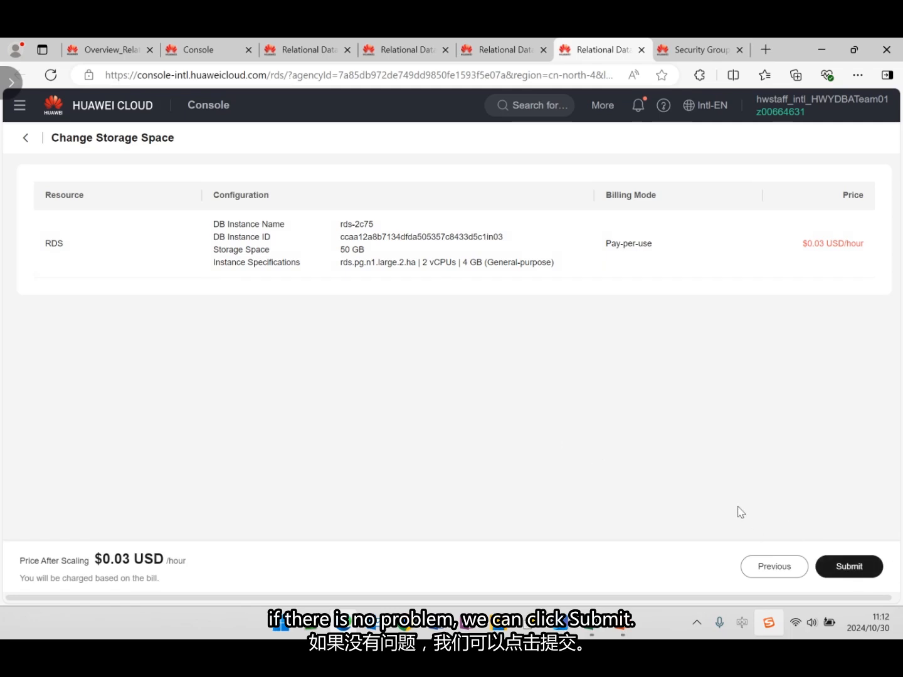
left_click(843, 565)
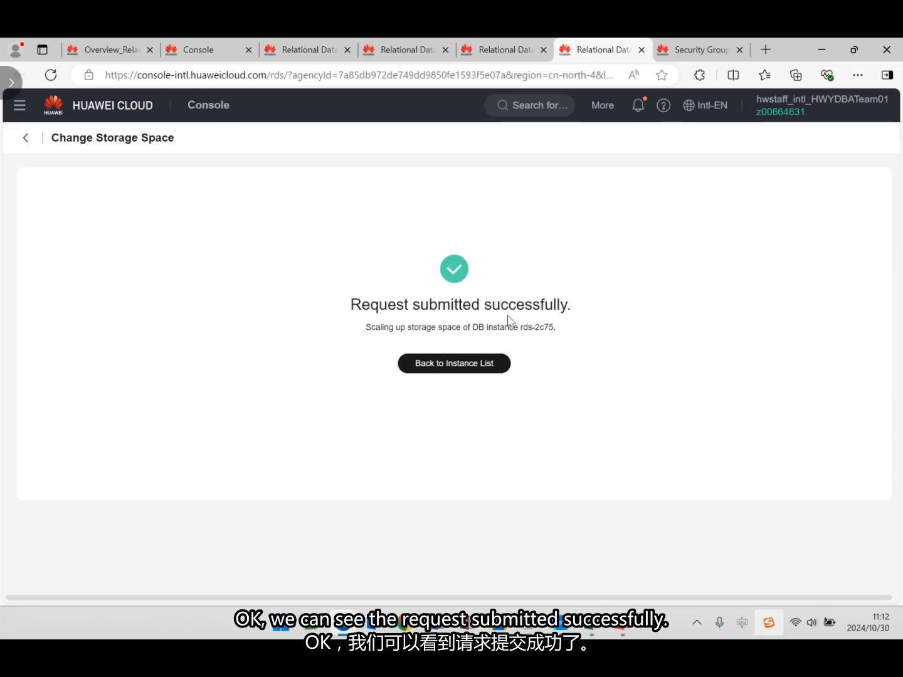
left_click(460, 370)
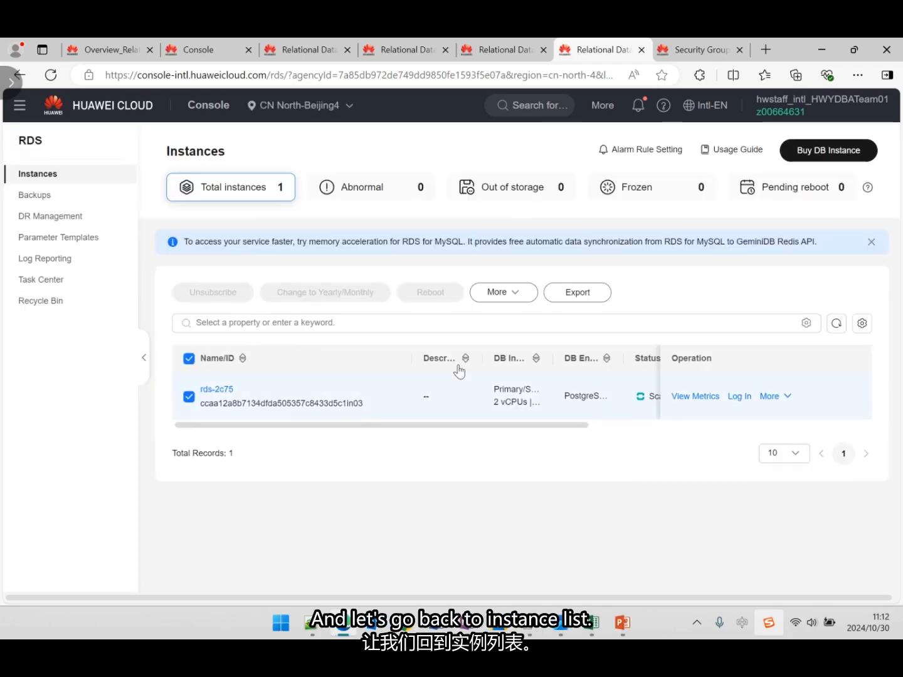
Step: Check the status of rds-2c75 in the instance list and its storage in the overview's configuration details
left_click_drag(445, 426, 543, 422)
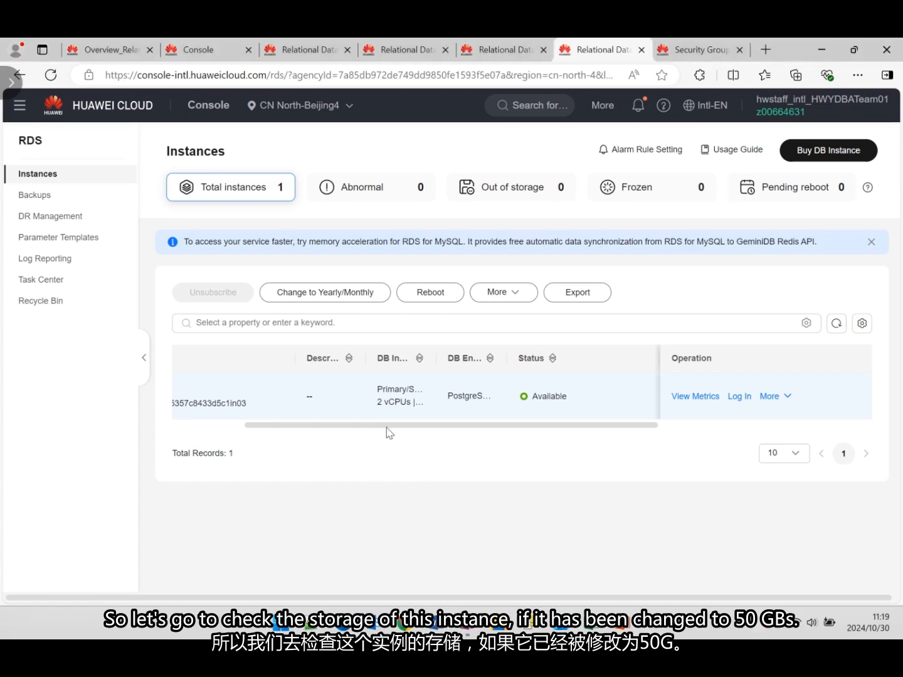
left_click_drag(387, 426, 251, 448)
left_click(210, 388)
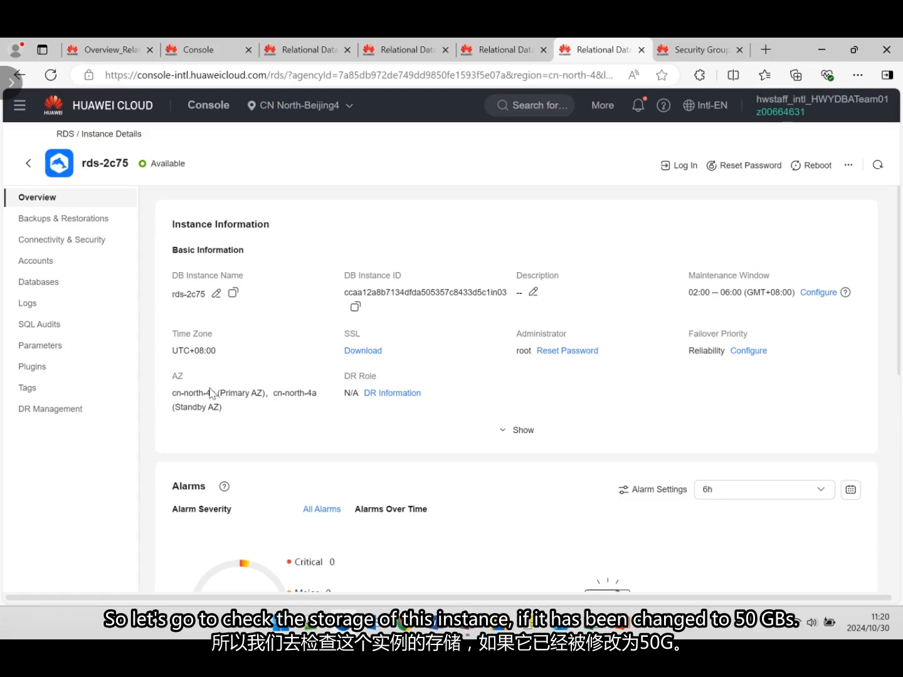
left_click(520, 433)
scroll(619, 460, "down", 2)
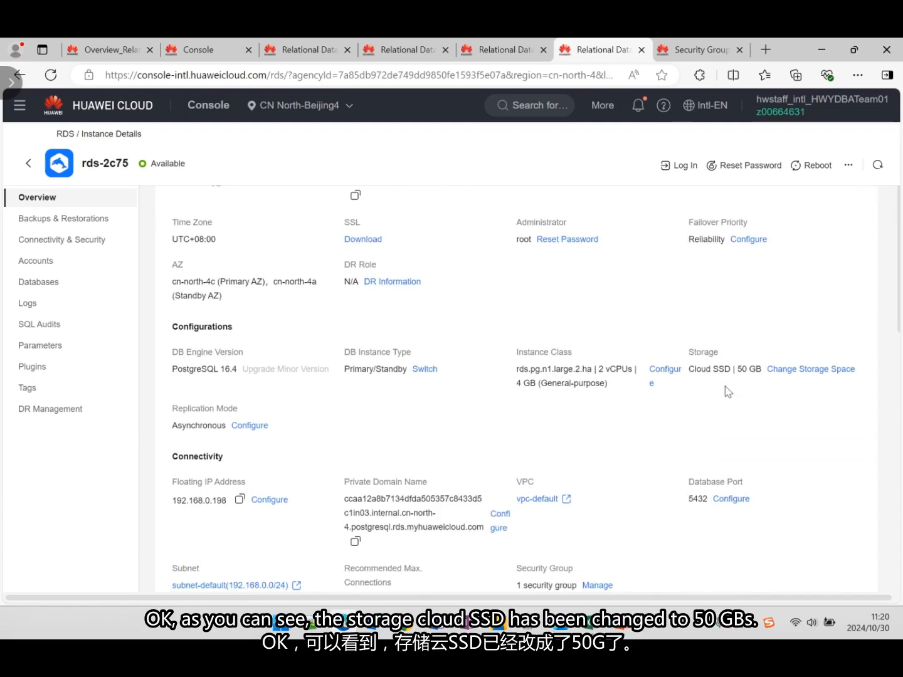
left_click_drag(689, 350, 765, 370)
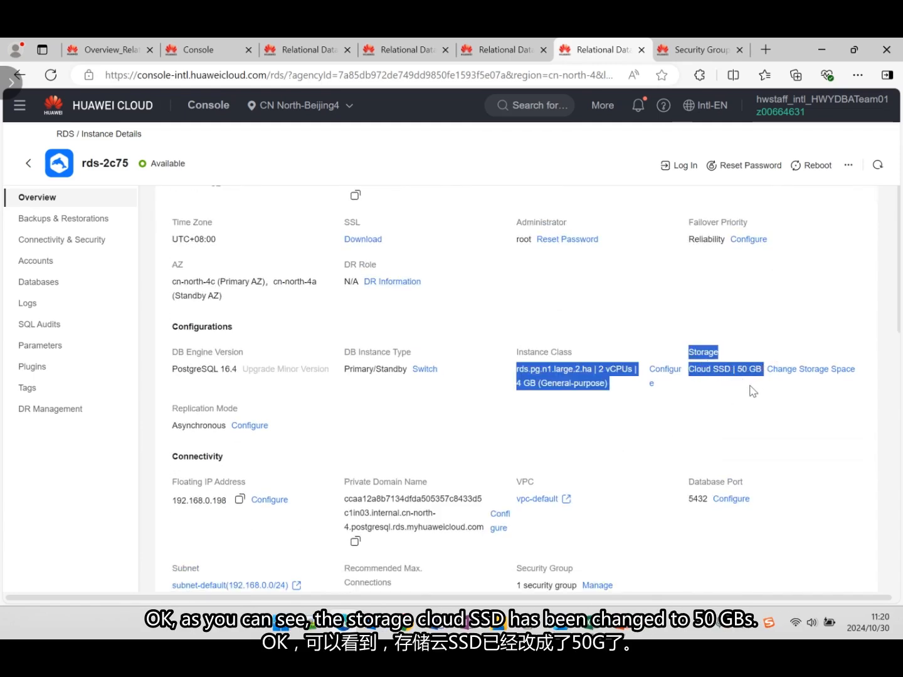
left_click(752, 390)
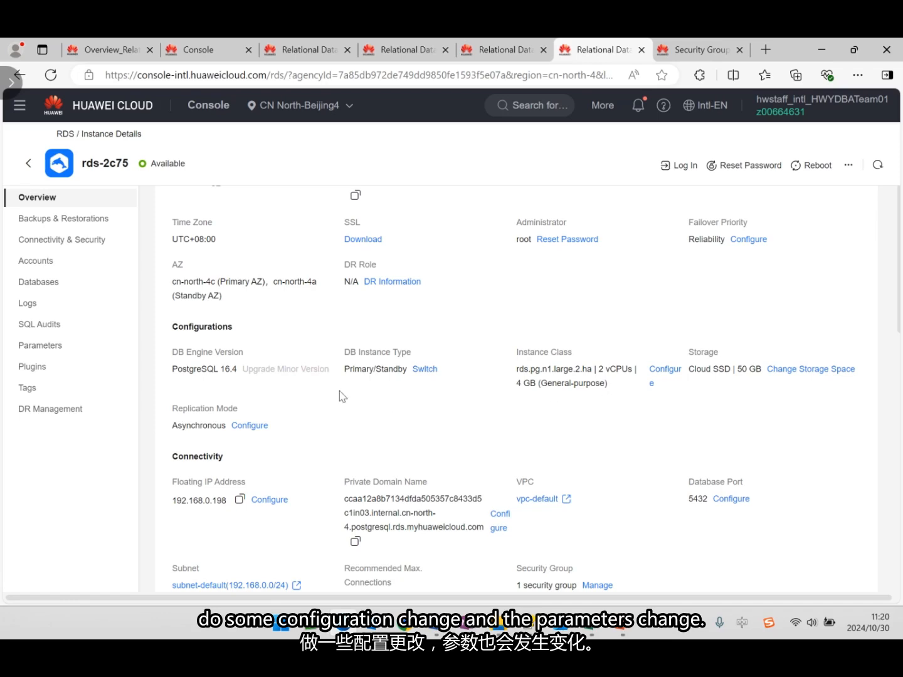
Step: Review the billing, instance status and connectivity information in the overview of rds-2c75
scroll(339, 396, "down", 5)
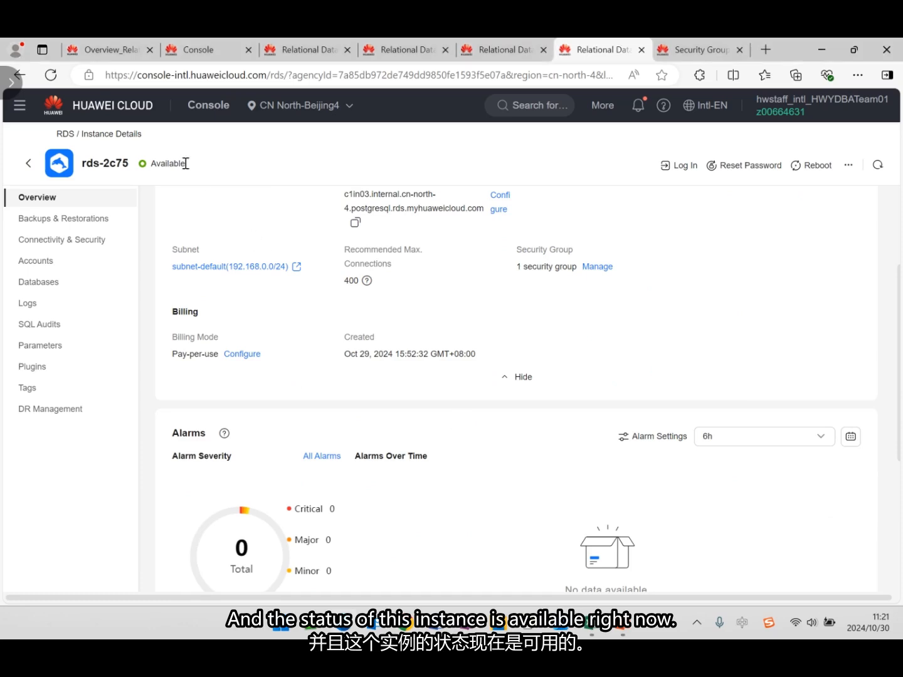
left_click_drag(187, 164, 149, 168)
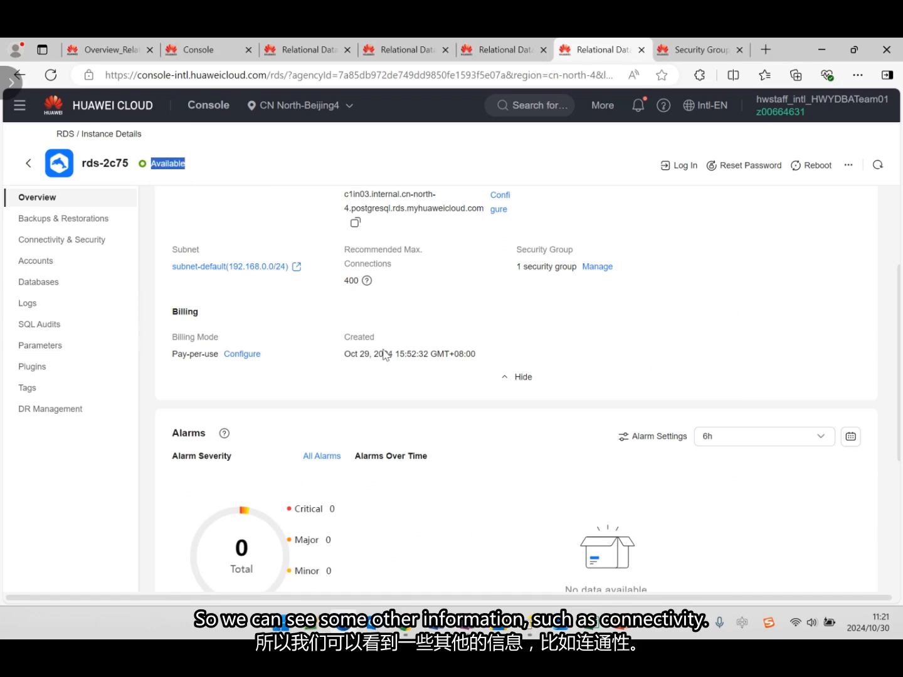
scroll(387, 355, "up", 2)
scroll(384, 355, "up", 2)
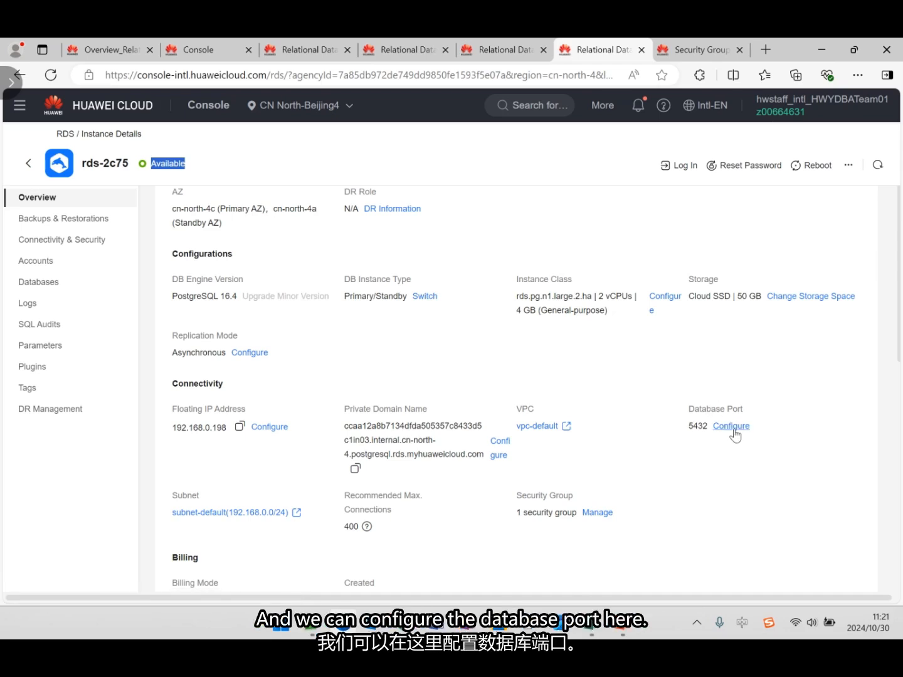
Step: View the Connectivity & Security page of rds-2c75, examining its connection information, connection topology and security group rules
left_click(68, 243)
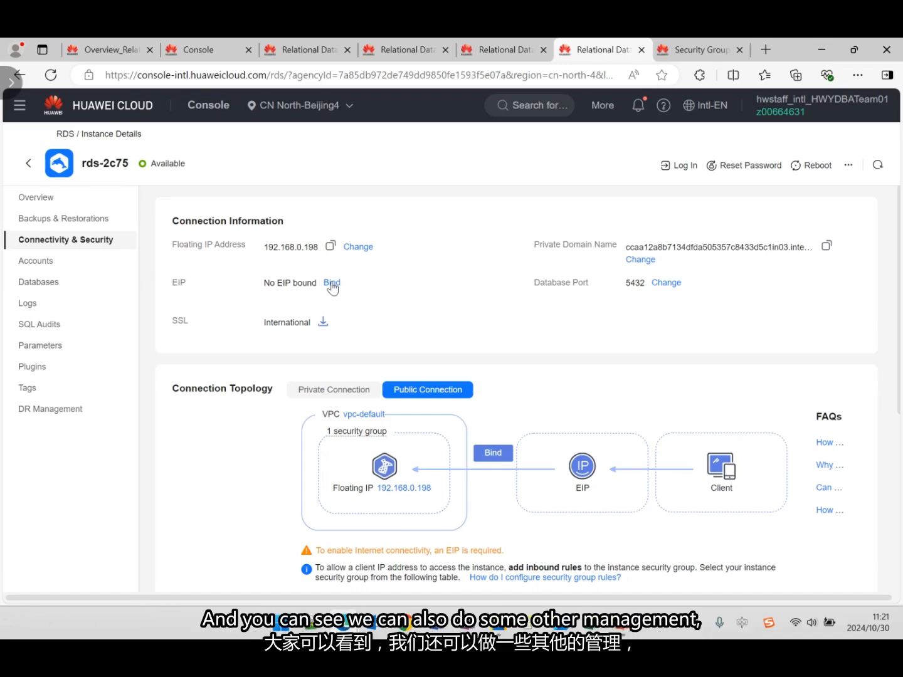
scroll(488, 319, "down", 1)
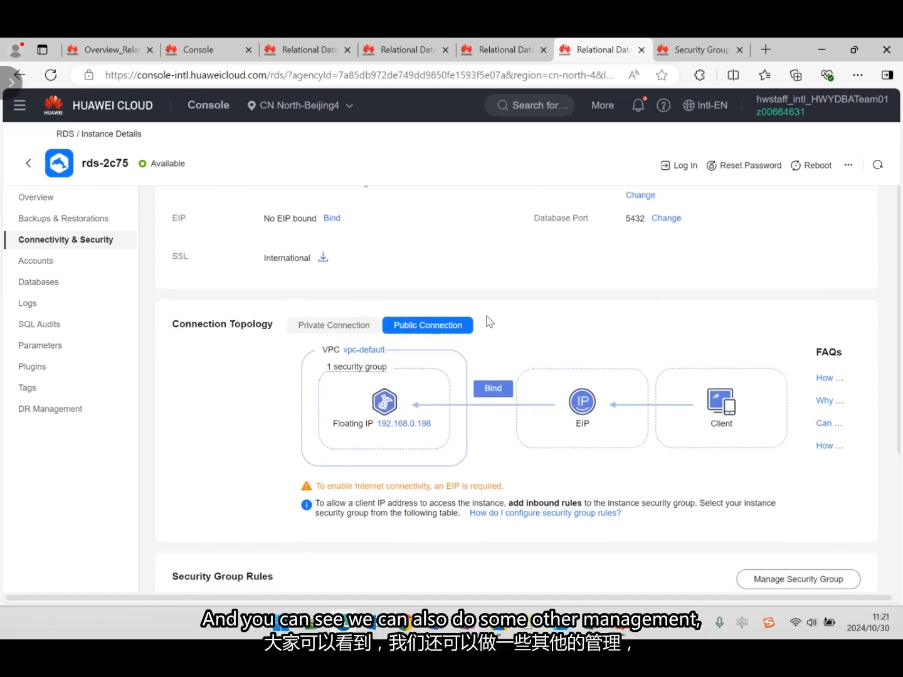
scroll(490, 322, "down", 3)
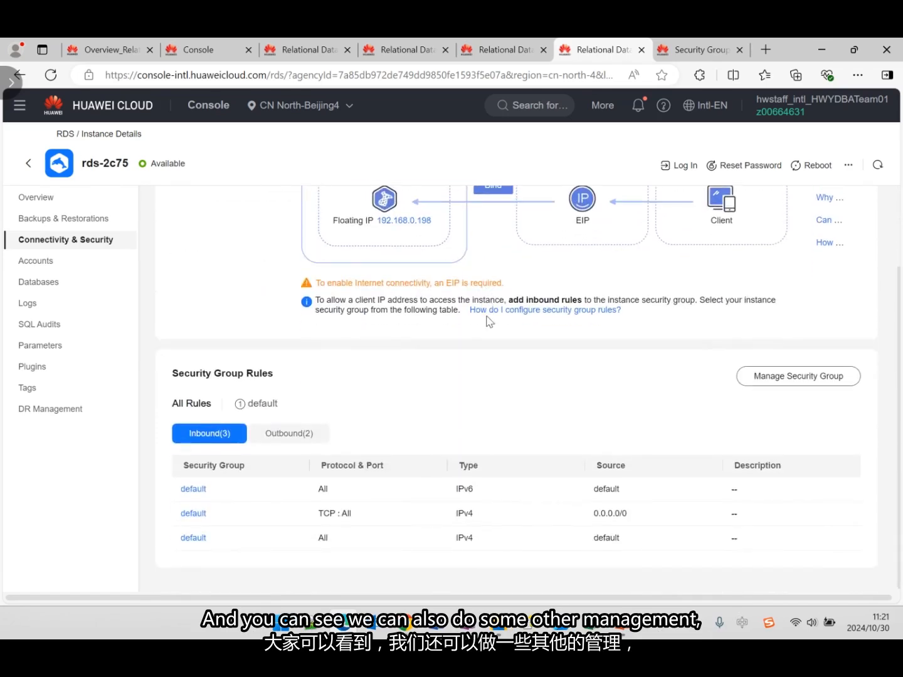